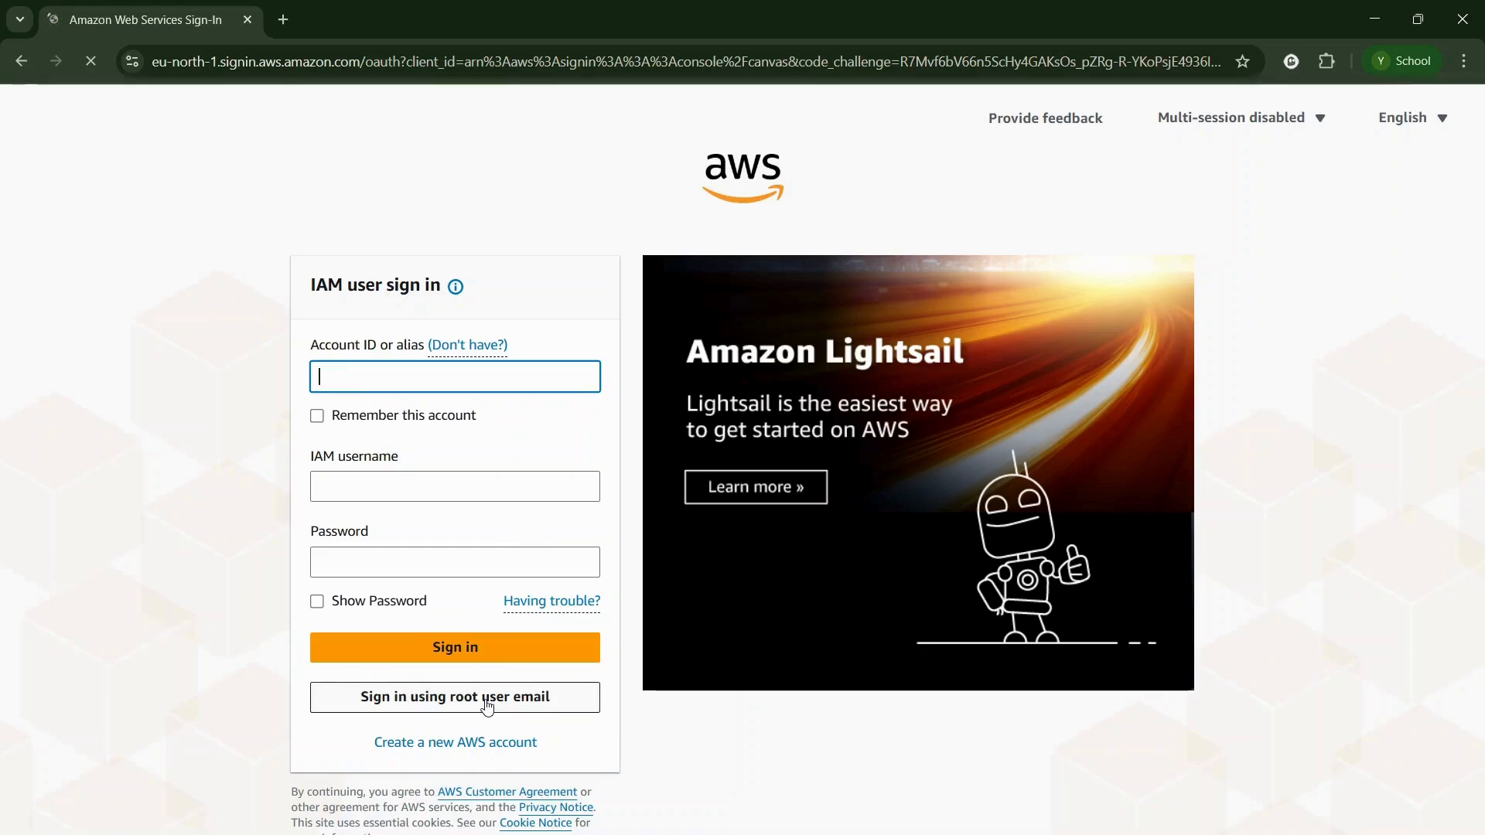
# - Sign in as the root user, entering the root email, the account password and the MFA code
pyautogui.click(487, 705)
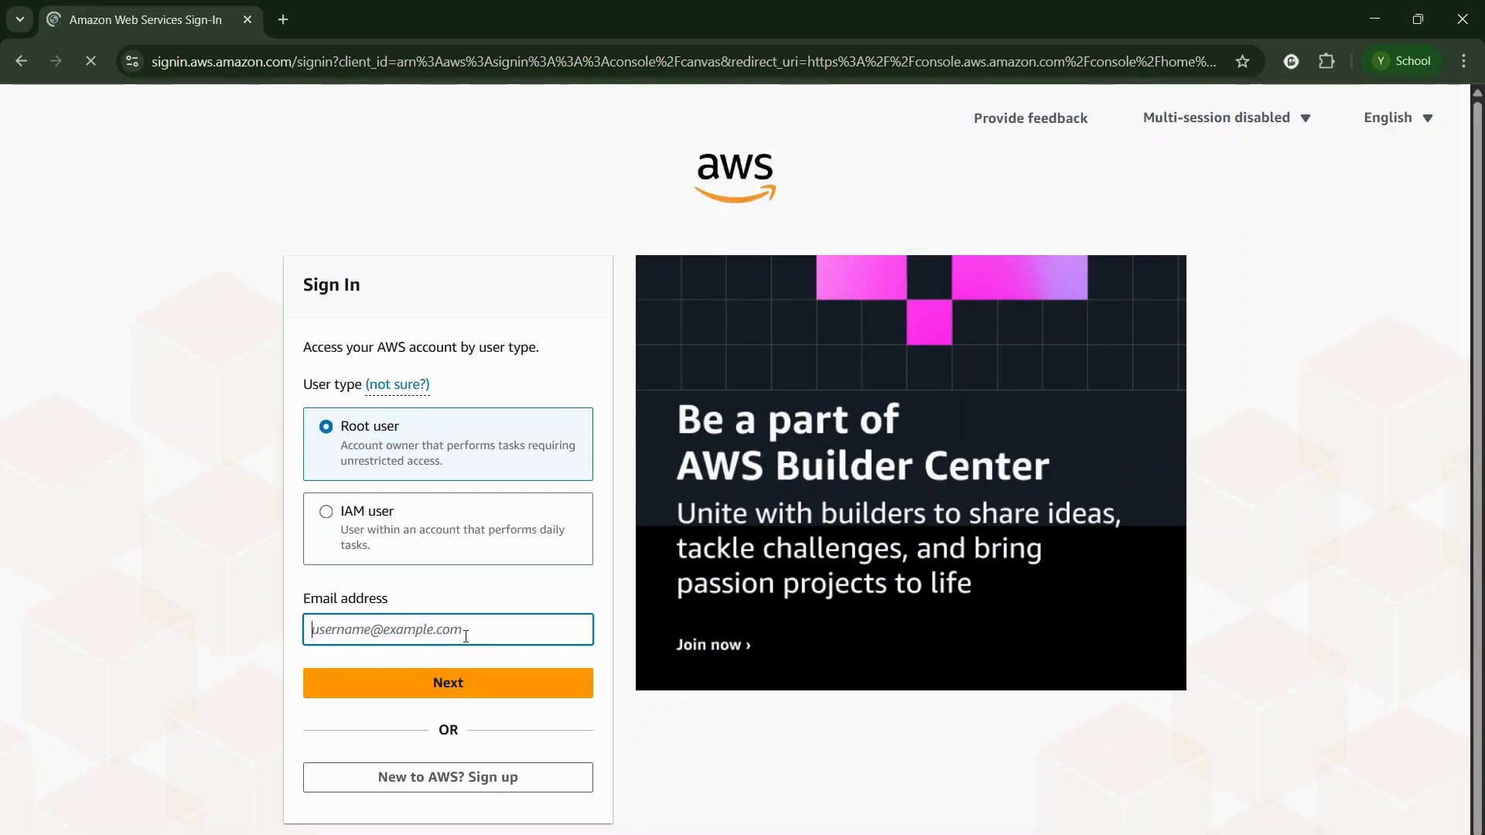
pyautogui.click(470, 684)
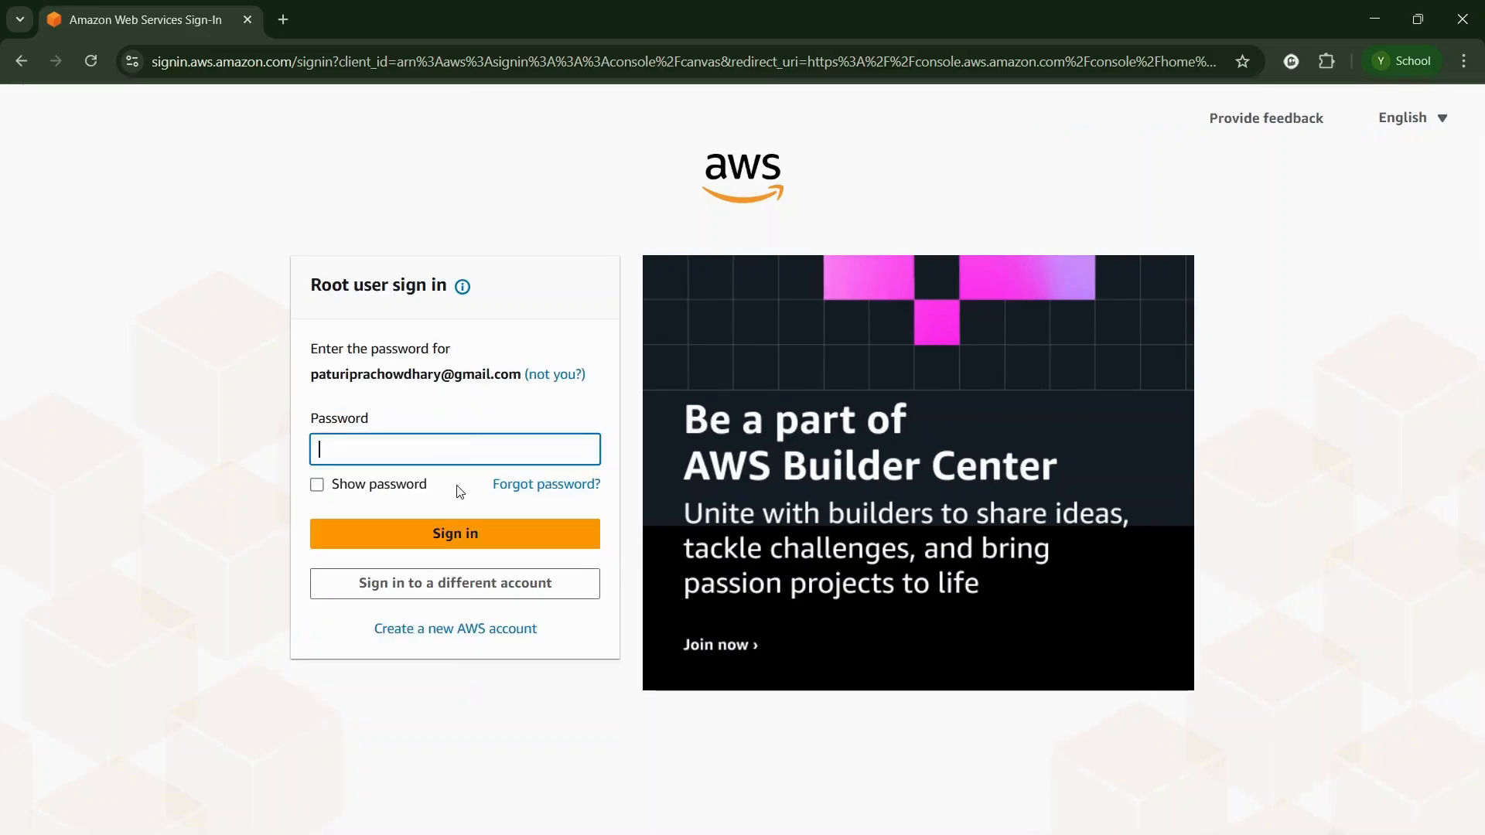
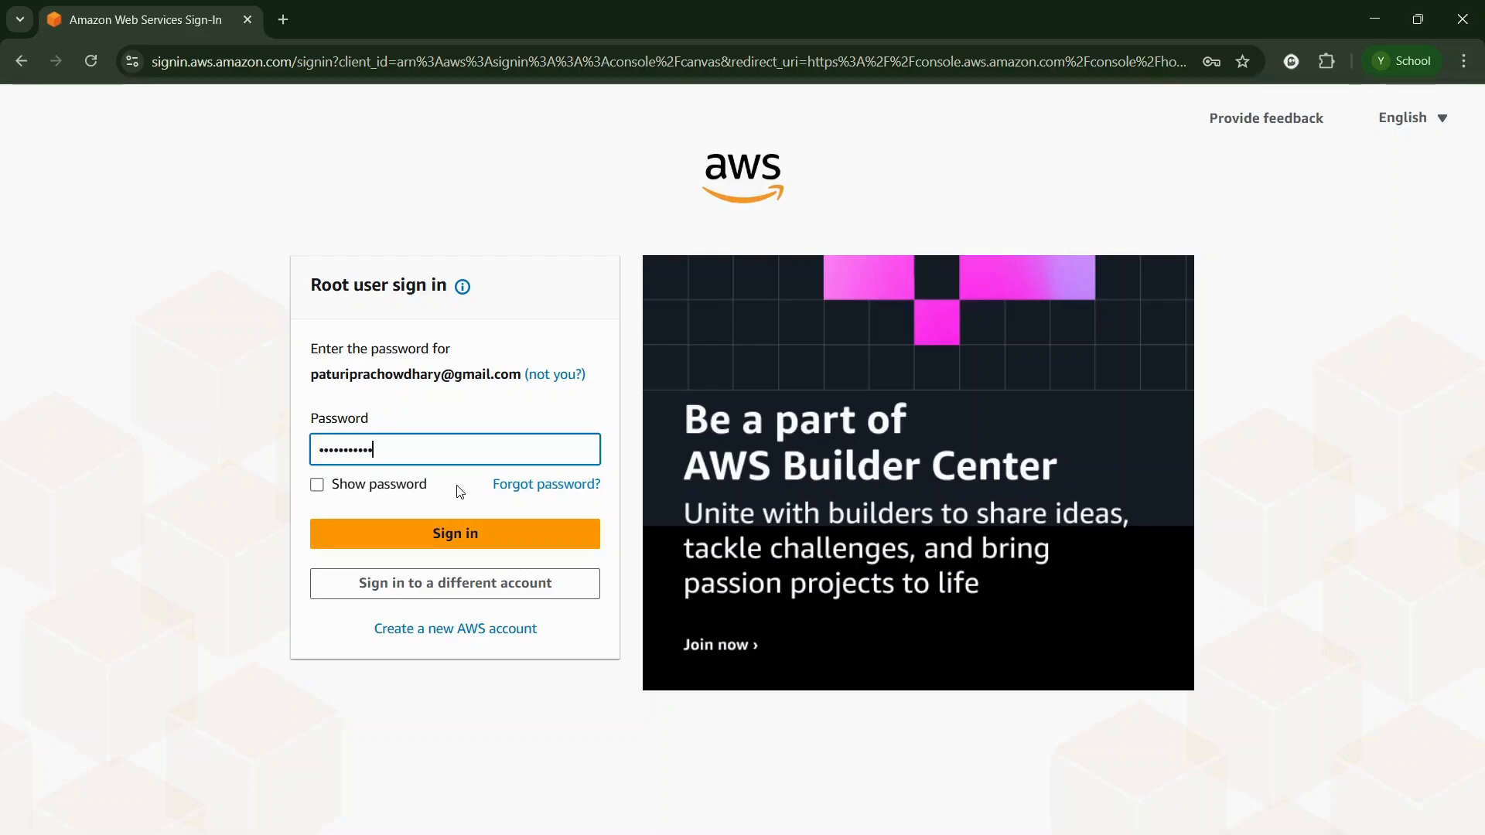
pyautogui.press('Return')
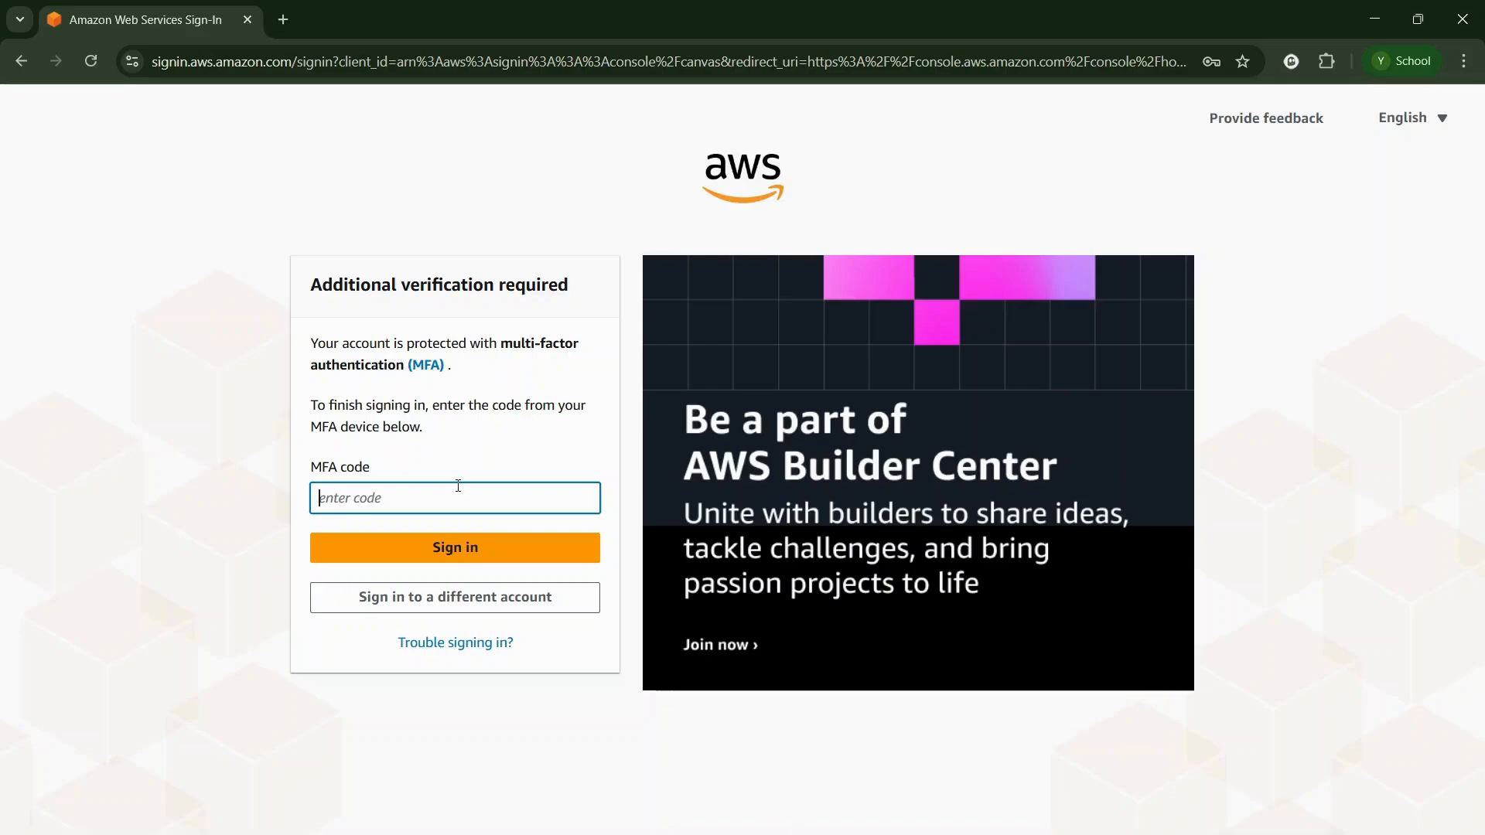
pyautogui.press('Return')
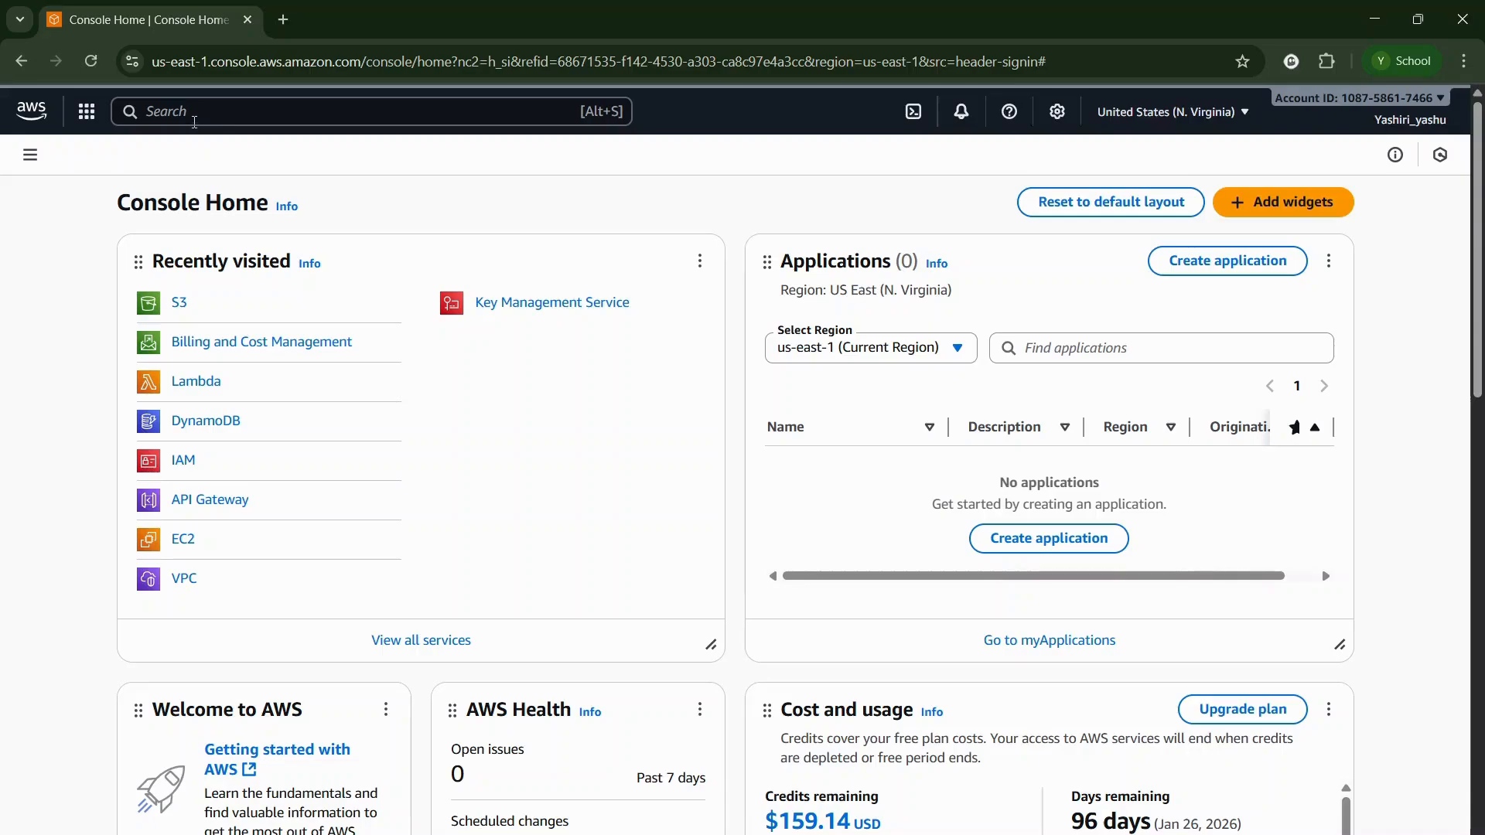
# - Find S3 through the service search, open its bucket list and begin a new bucket
pyautogui.click(195, 122)
pyautogui.write('S3')
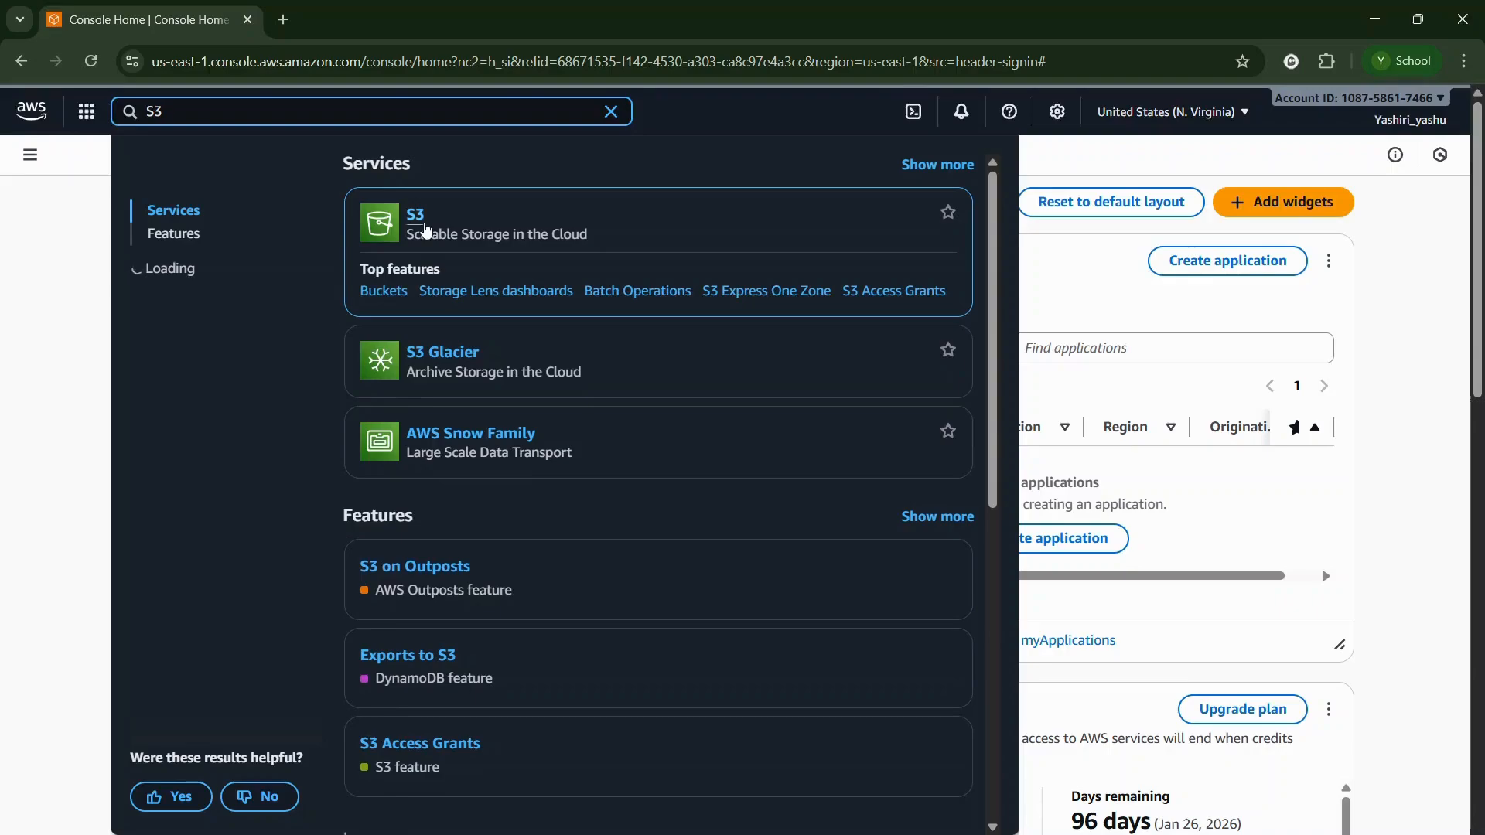
pyautogui.click(424, 225)
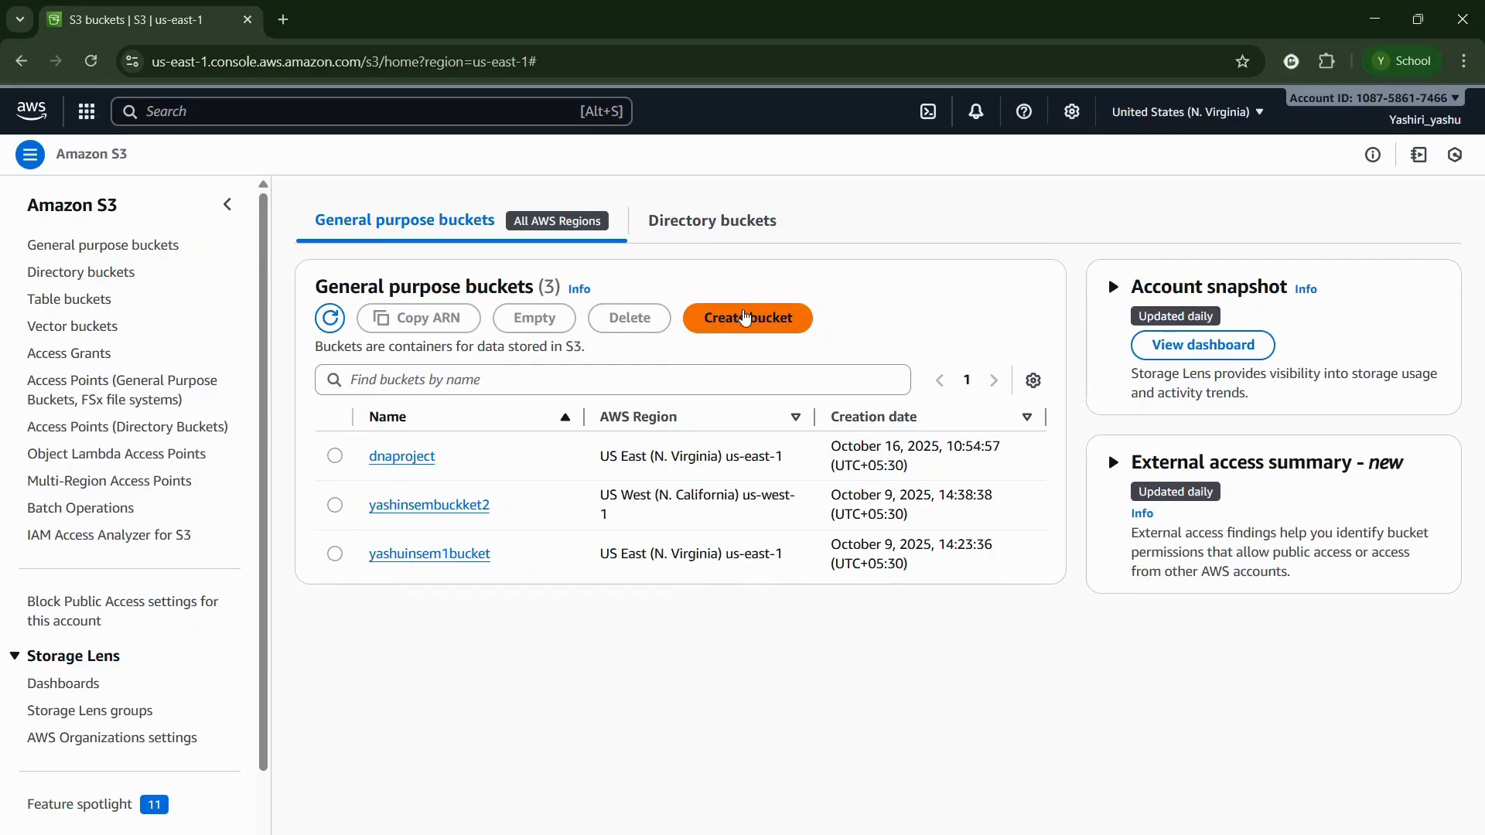
pyautogui.click(745, 318)
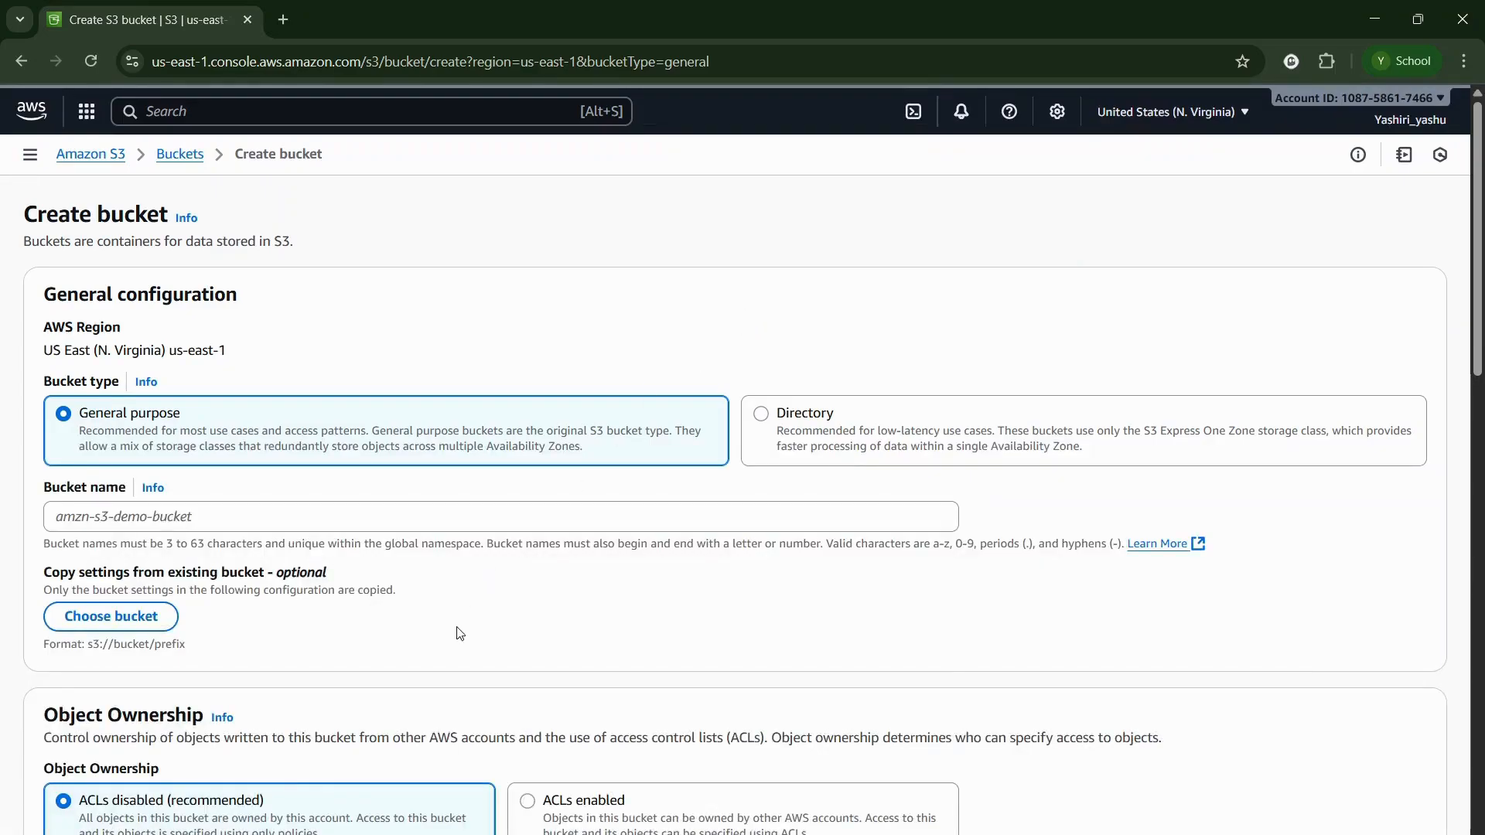
# - Name the new bucket awsfreetier1, untick Block all public access and acknowledge the public-access warning
pyautogui.click(466, 509)
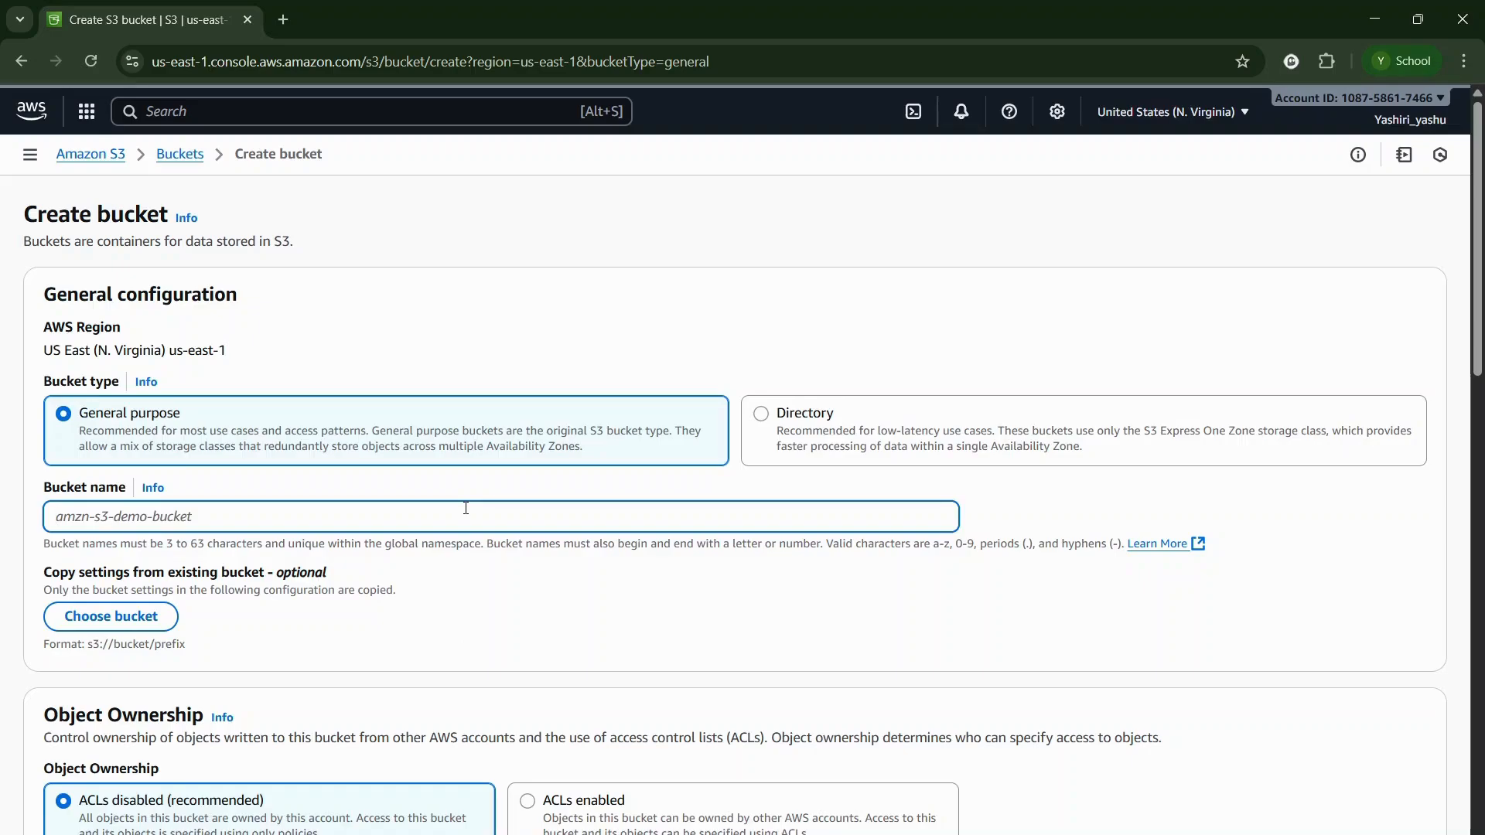
pyautogui.write('awsfreetier1')
pyautogui.scroll(-6, 466, 508)
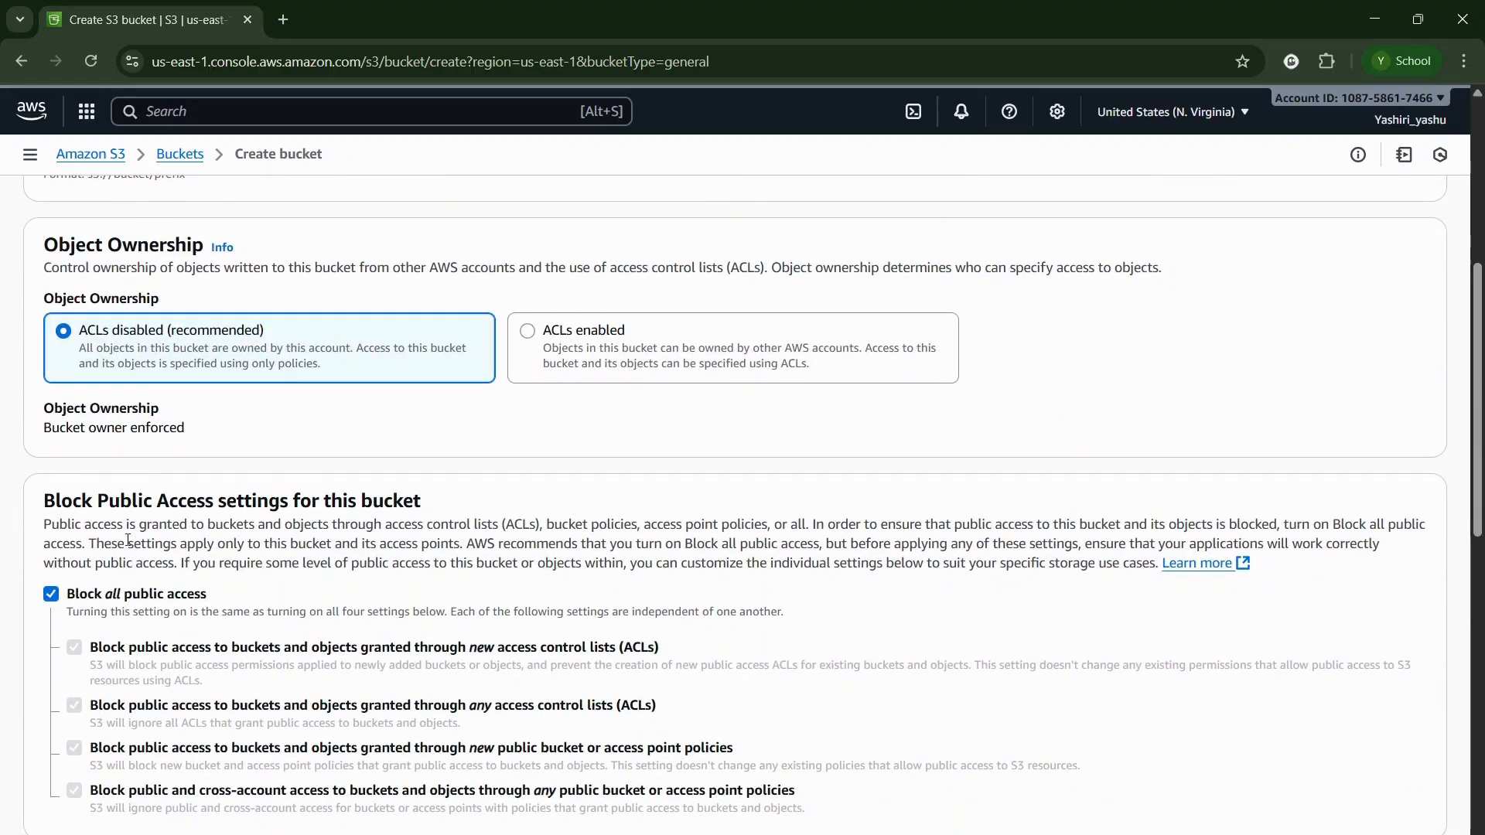
pyautogui.scroll(-2, 128, 539)
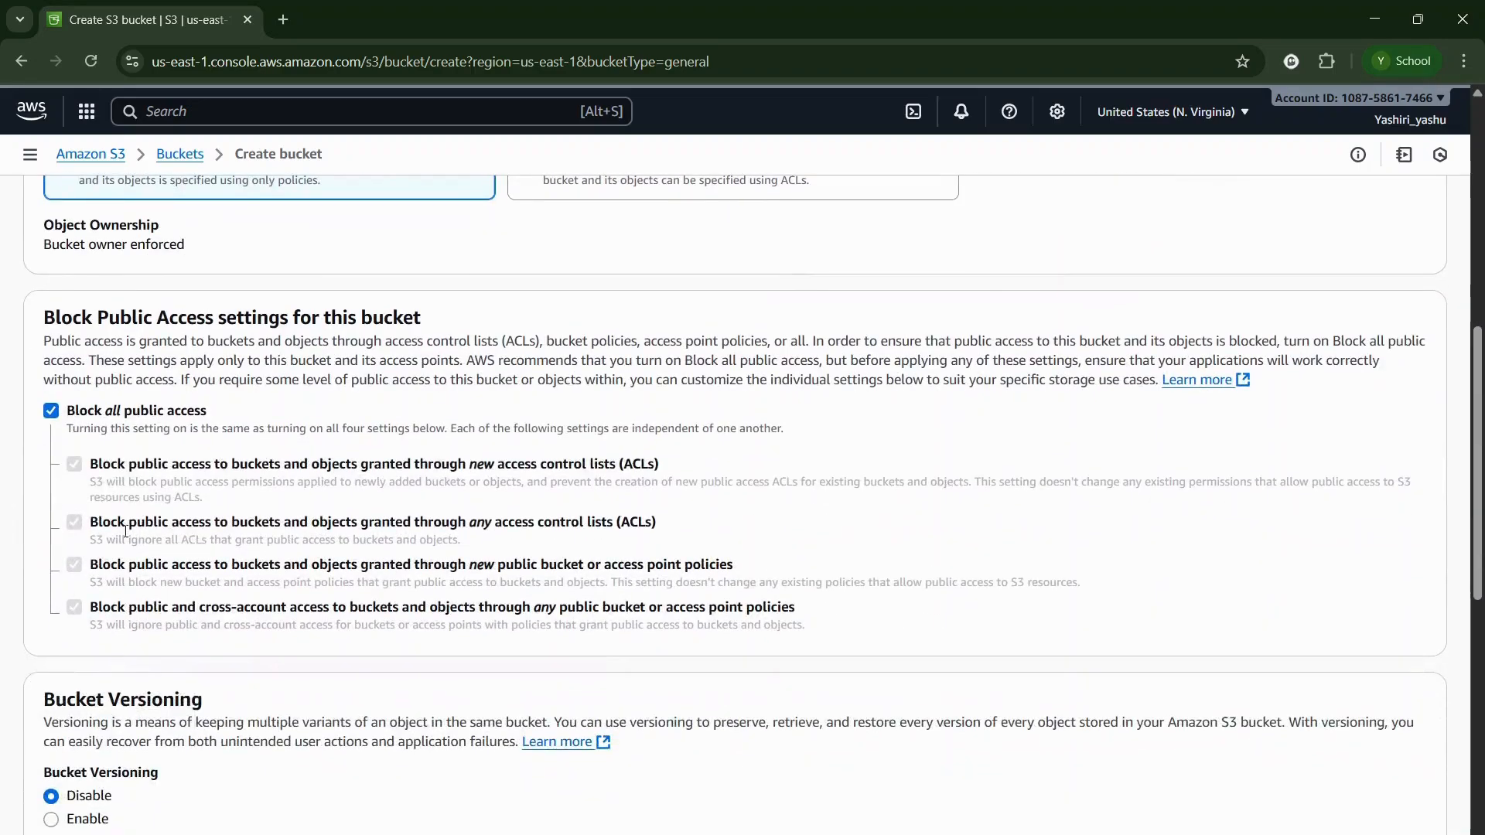
pyautogui.click(51, 412)
pyautogui.scroll(-1, 167, 578)
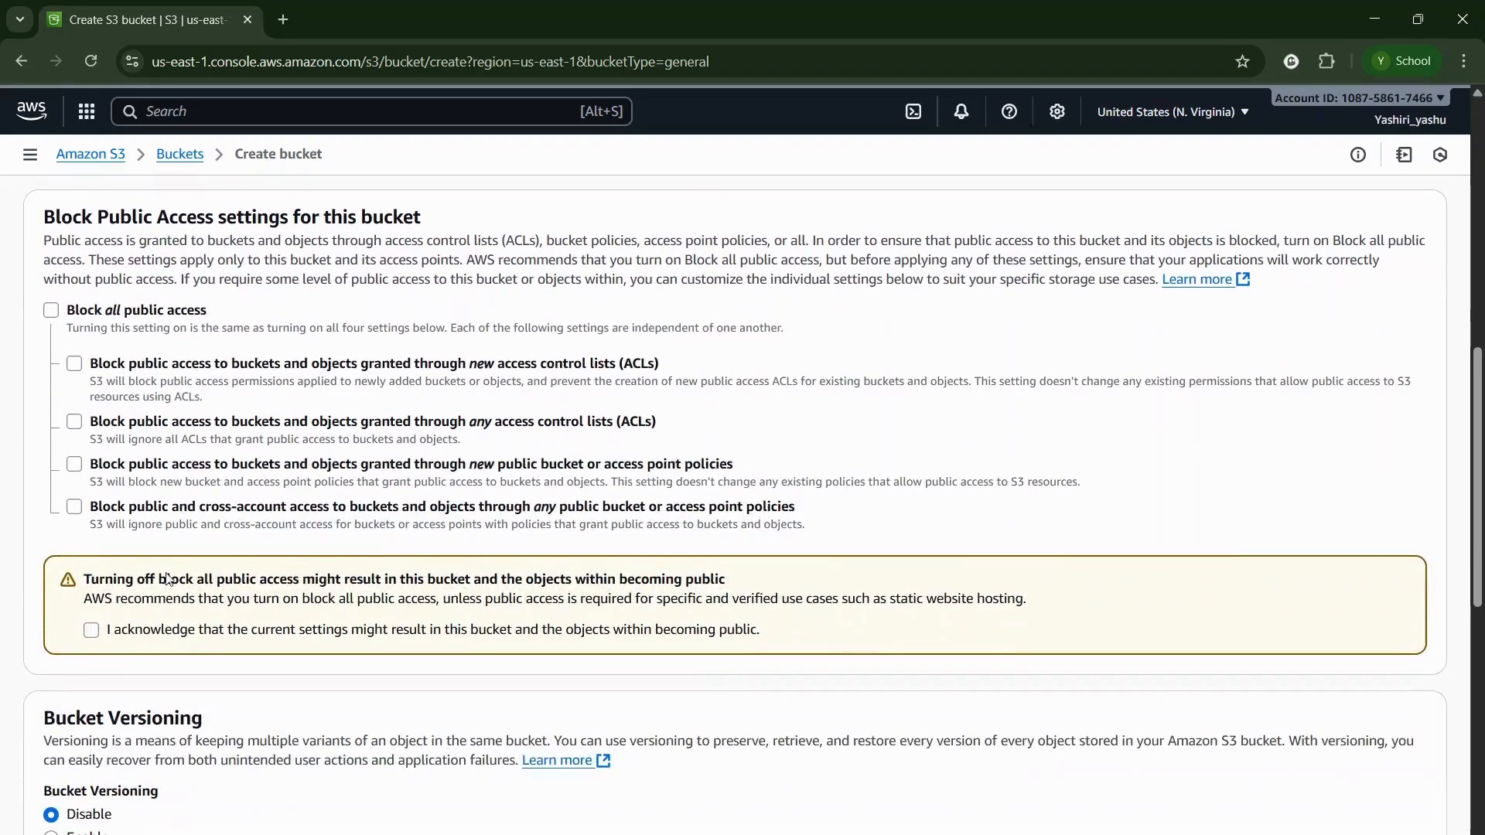
pyautogui.click(92, 630)
# - Create the awsfreetier1 bucket and begin a second bucket
pyautogui.scroll(-8, 331, 485)
pyautogui.scroll(-3, 836, 552)
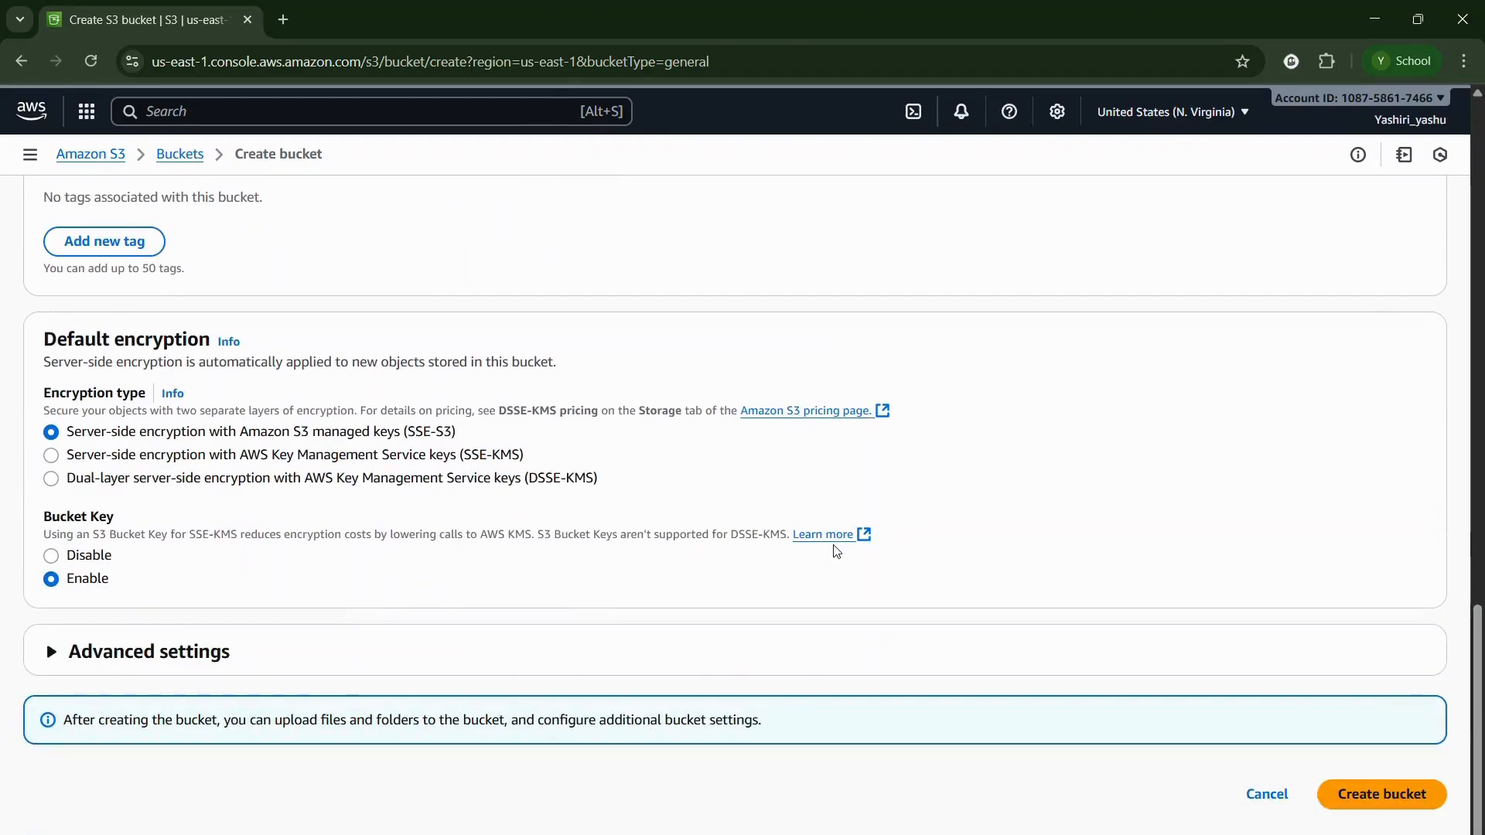
pyautogui.click(1352, 793)
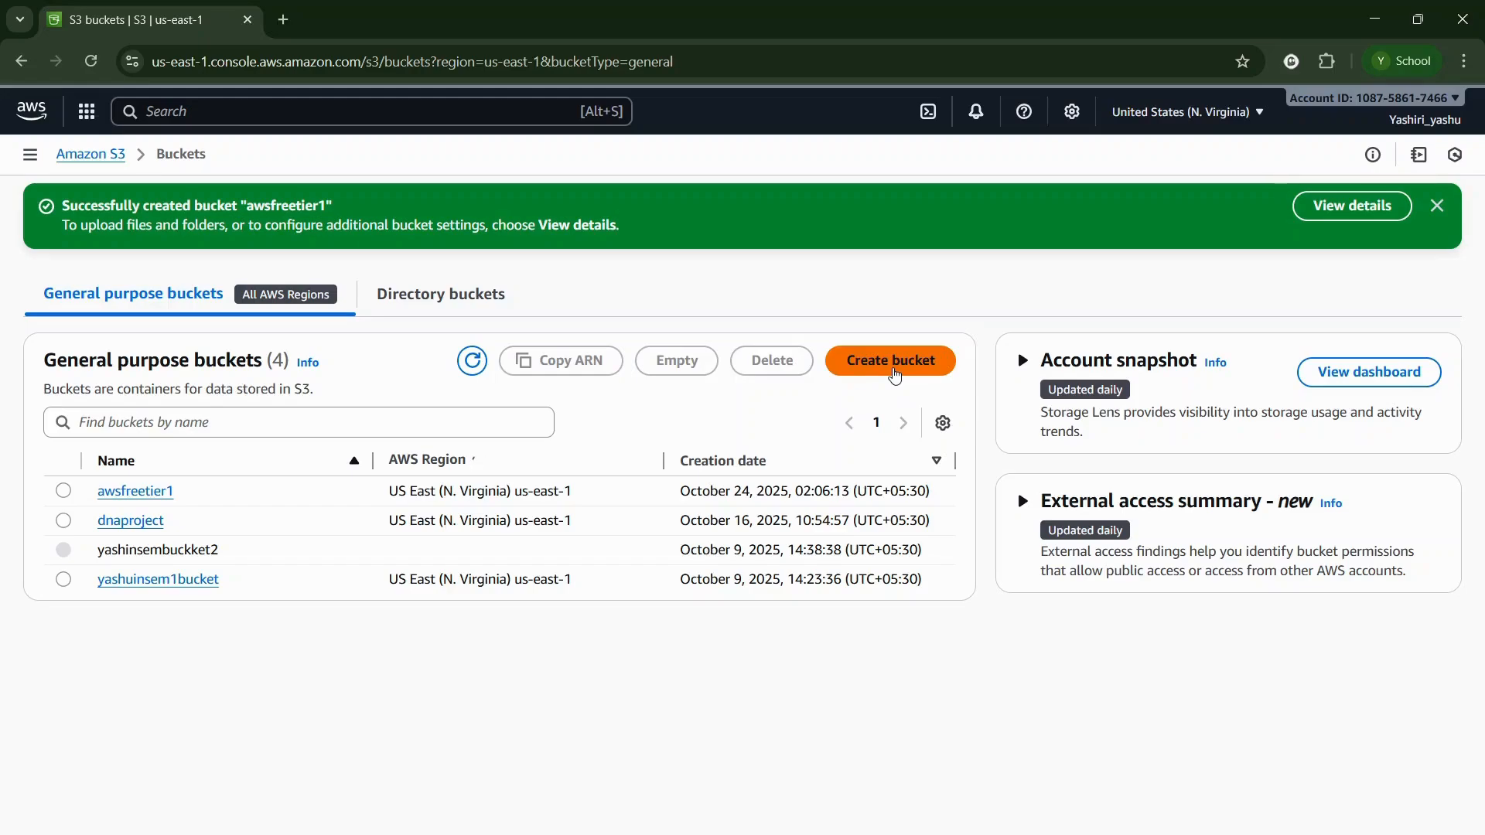
pyautogui.click(895, 375)
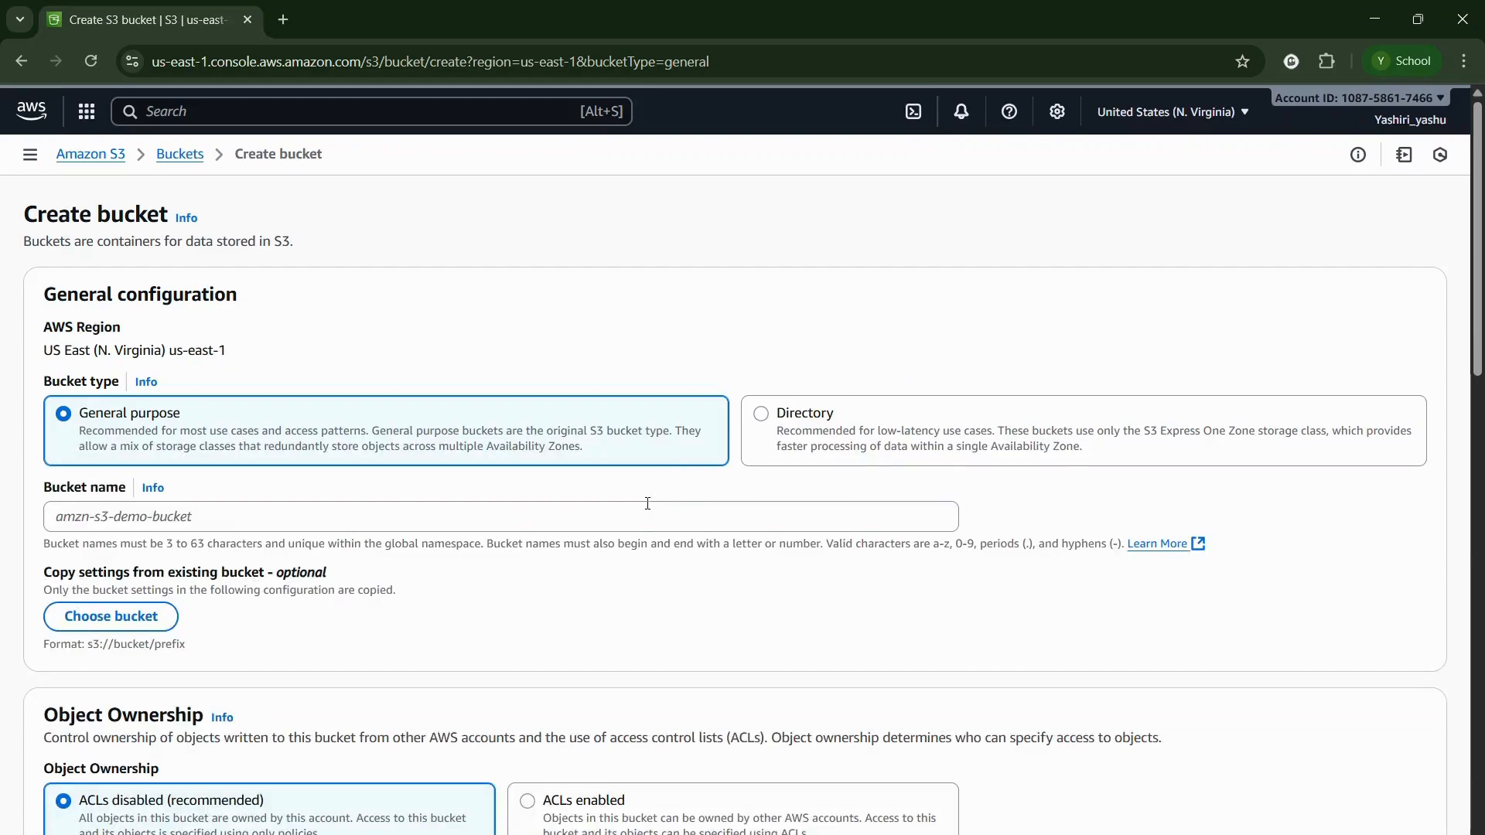
# - Create bucket awsfreetier2 with Block all public access unticked and the public-access acknowledgement checked
pyautogui.click(648, 505)
pyautogui.write('awsf')
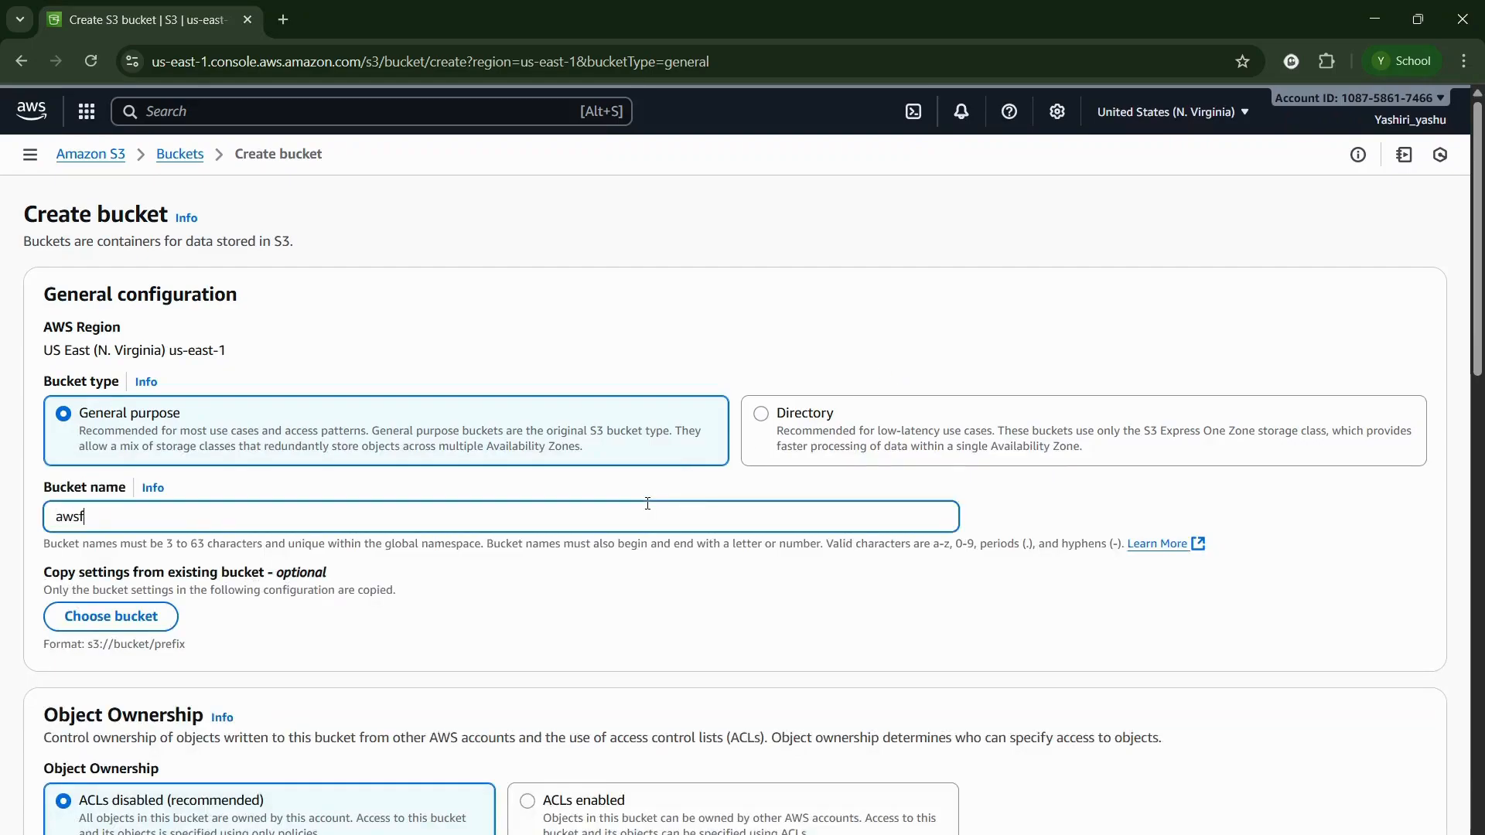
pyautogui.write('reetier2')
pyautogui.scroll(-8, 649, 503)
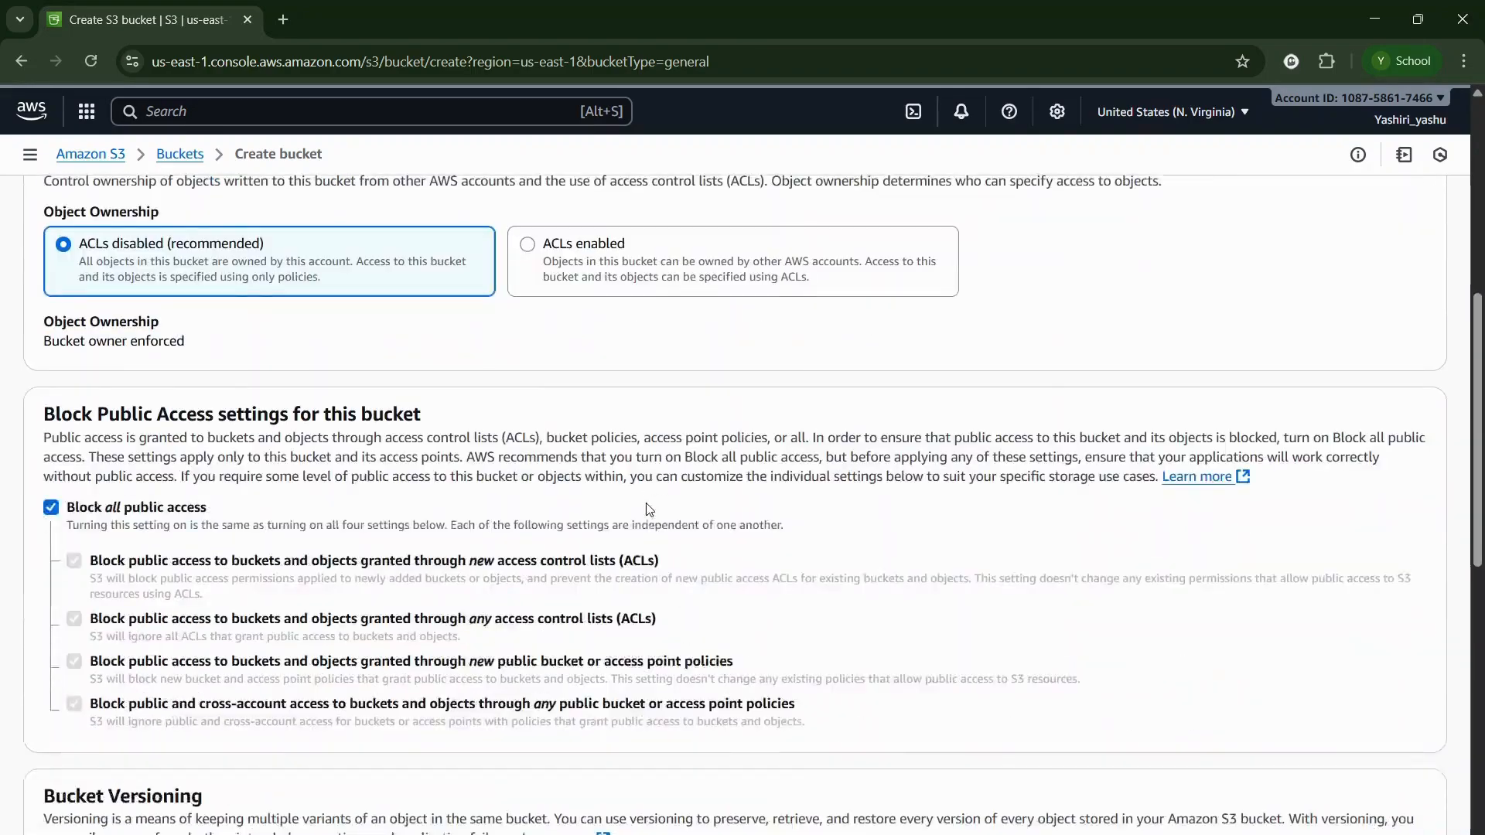
pyautogui.click(61, 482)
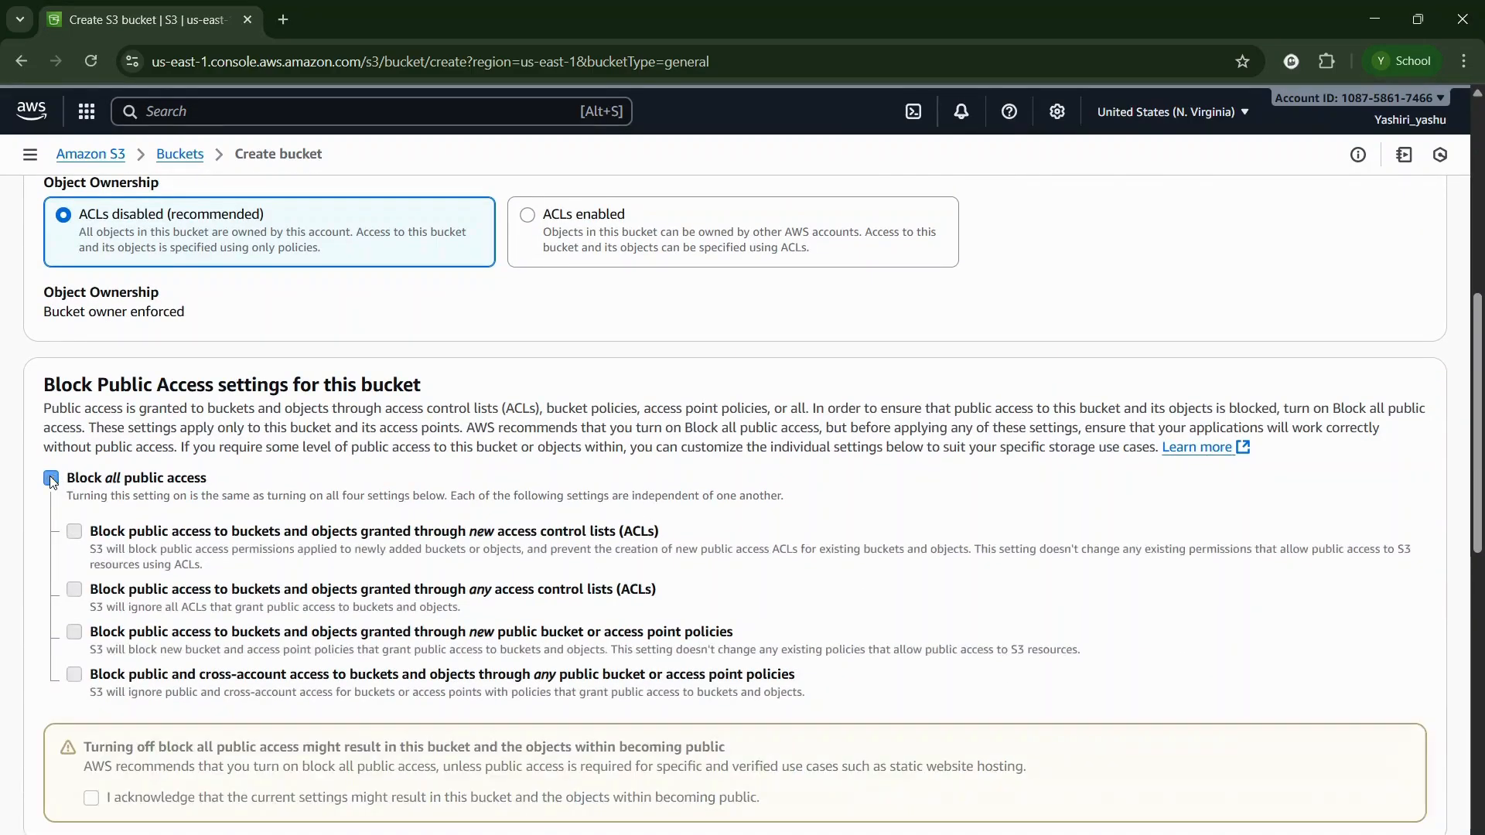
pyautogui.scroll(-2, 328, 470)
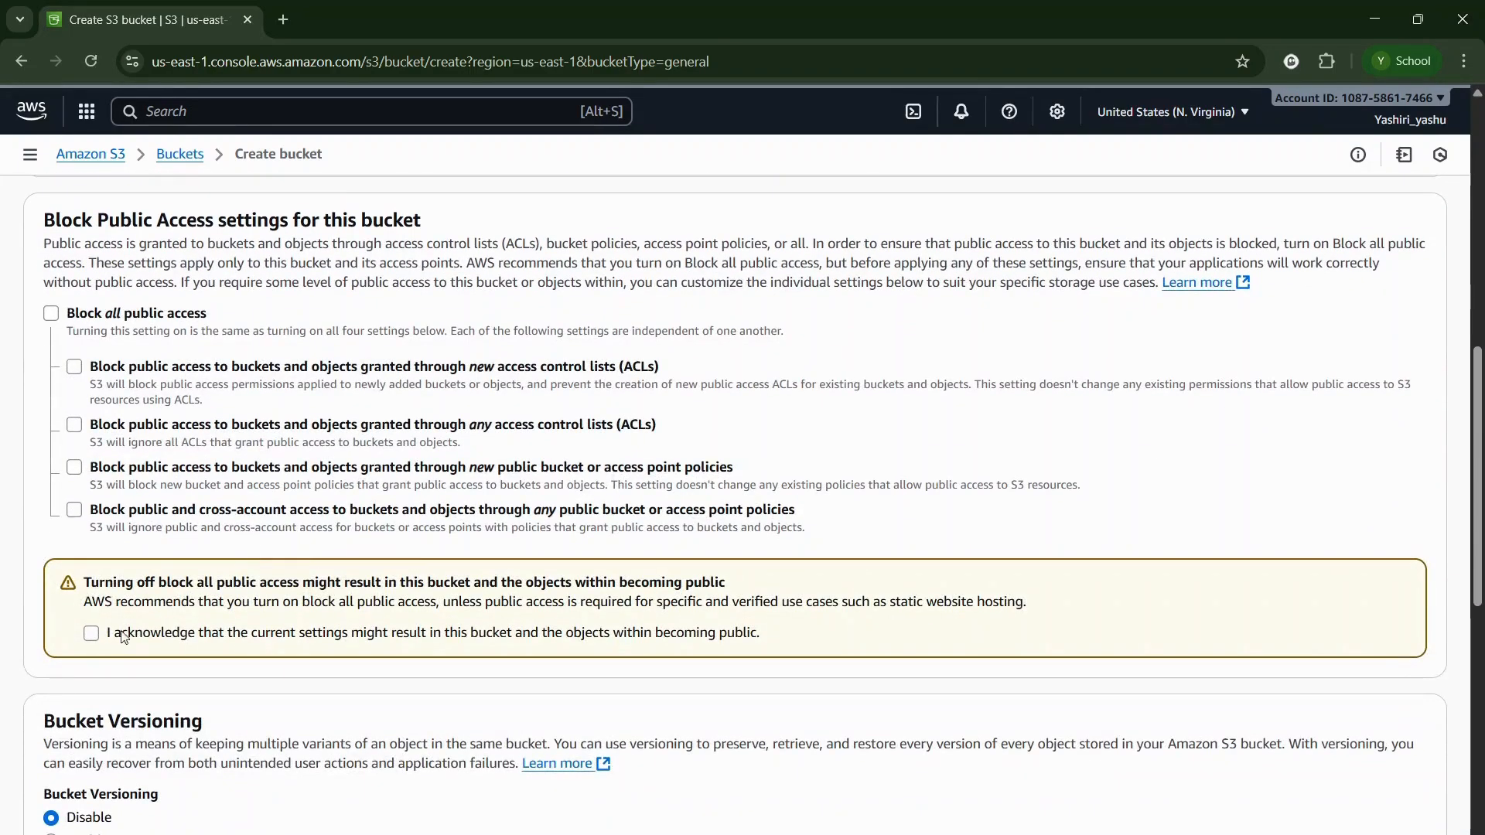
pyautogui.click(95, 634)
pyautogui.scroll(-10, 99, 635)
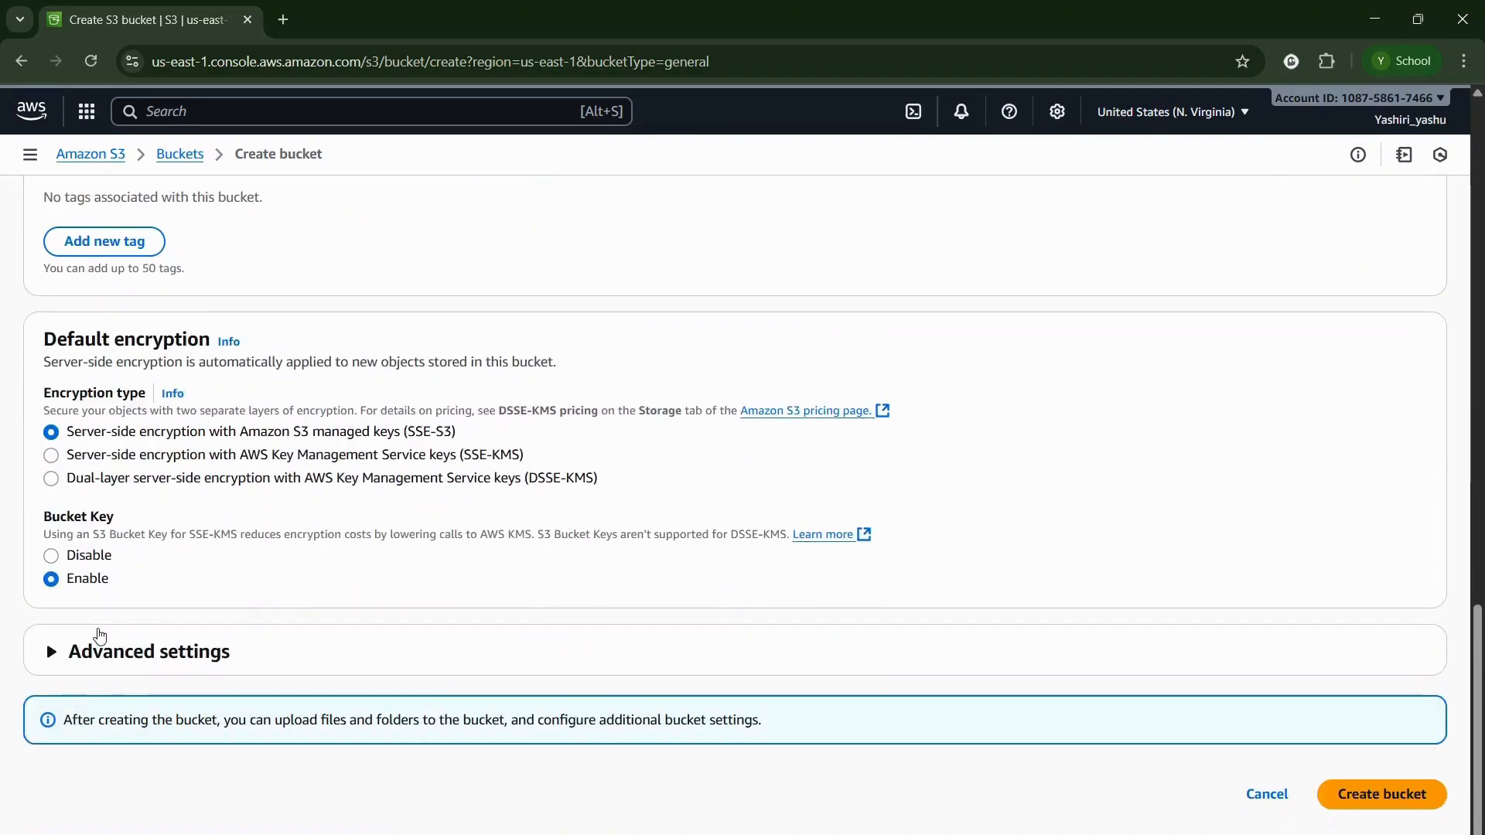
pyautogui.click(1351, 793)
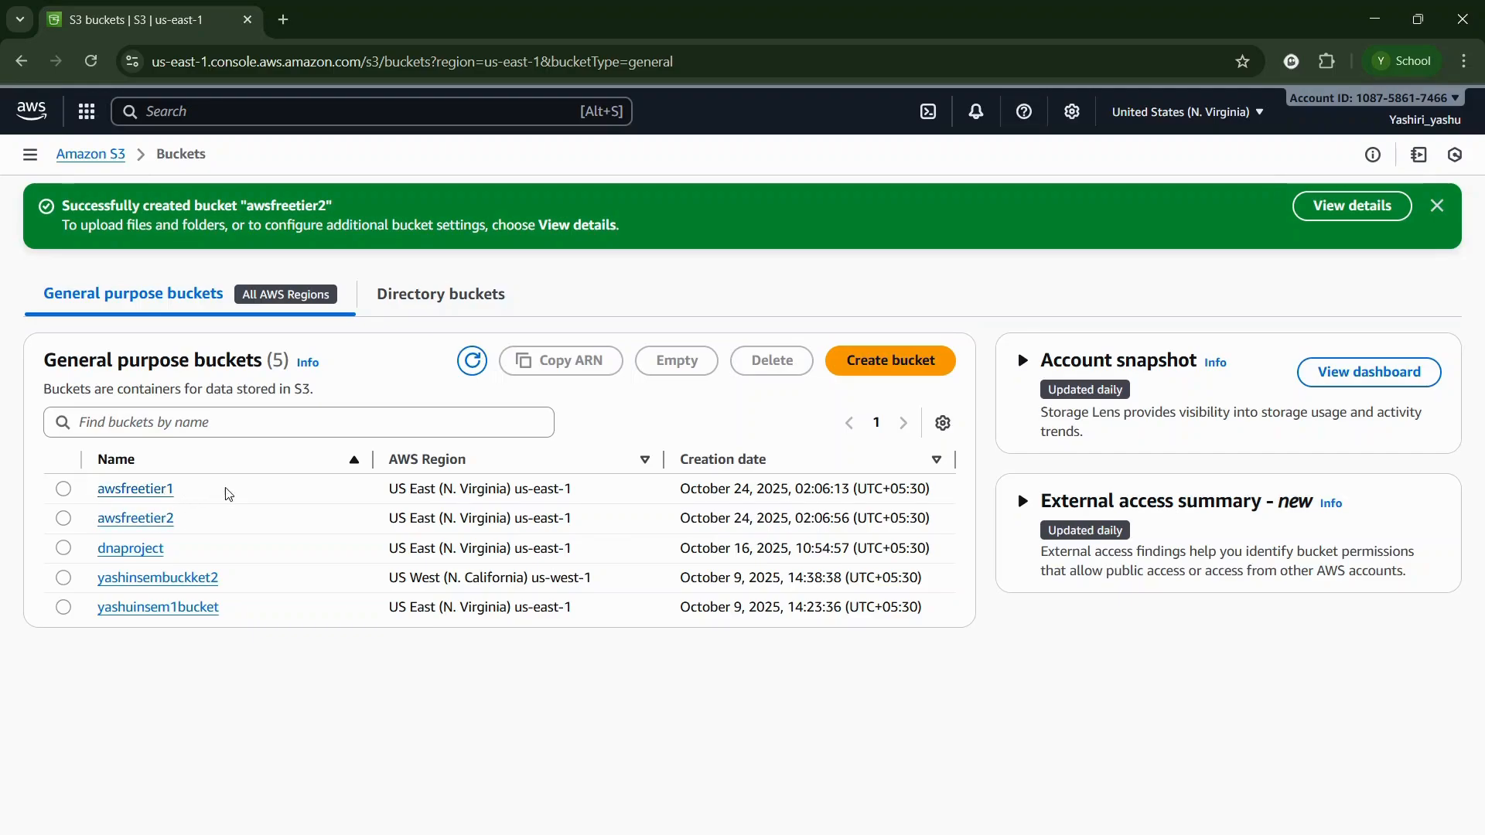
# - Set Bucket Versioning to Enable in awsfreetier1's Properties and save the change
pyautogui.click(164, 499)
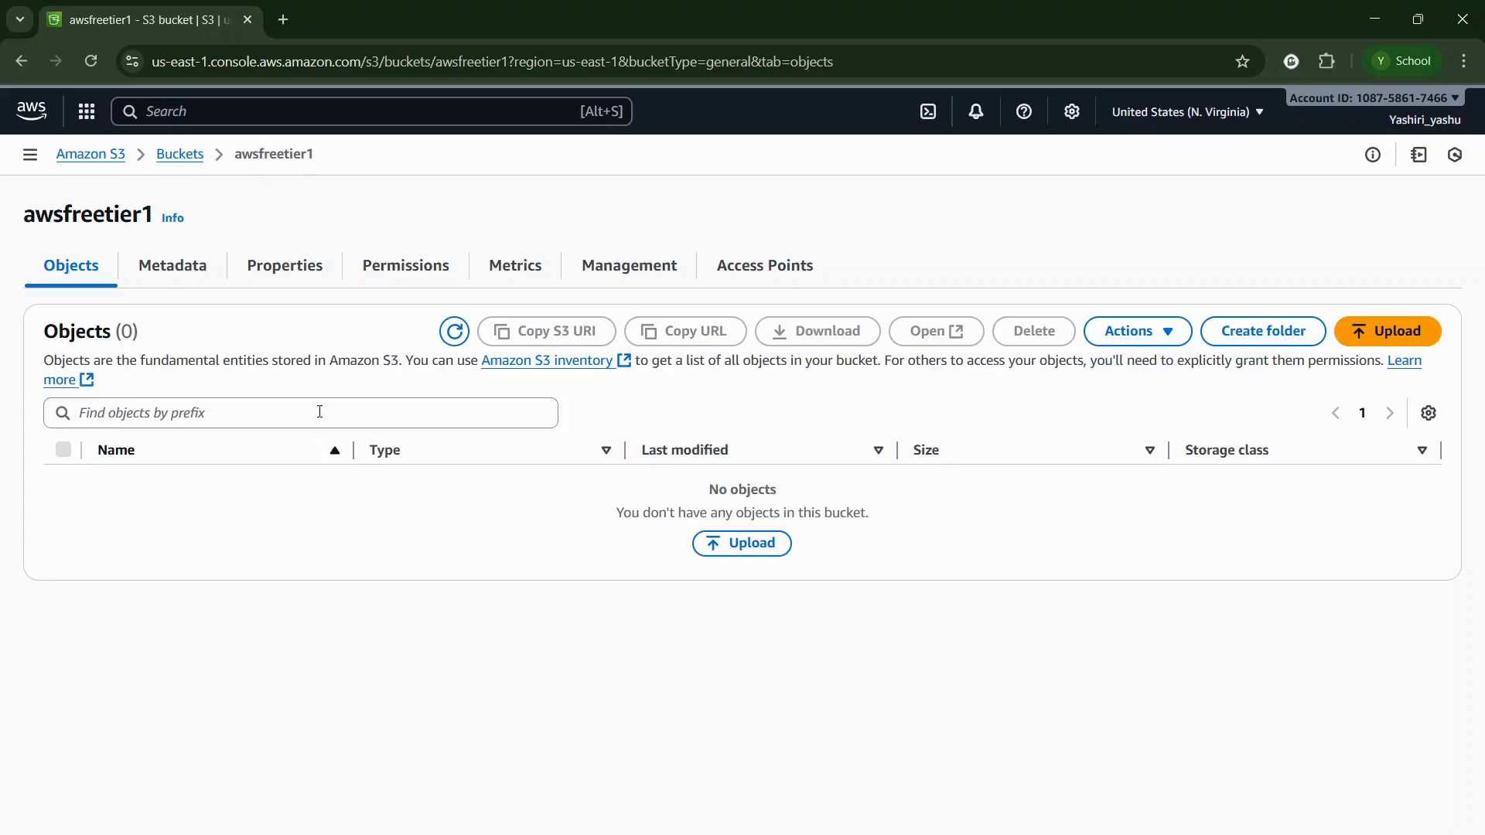
pyautogui.click(298, 284)
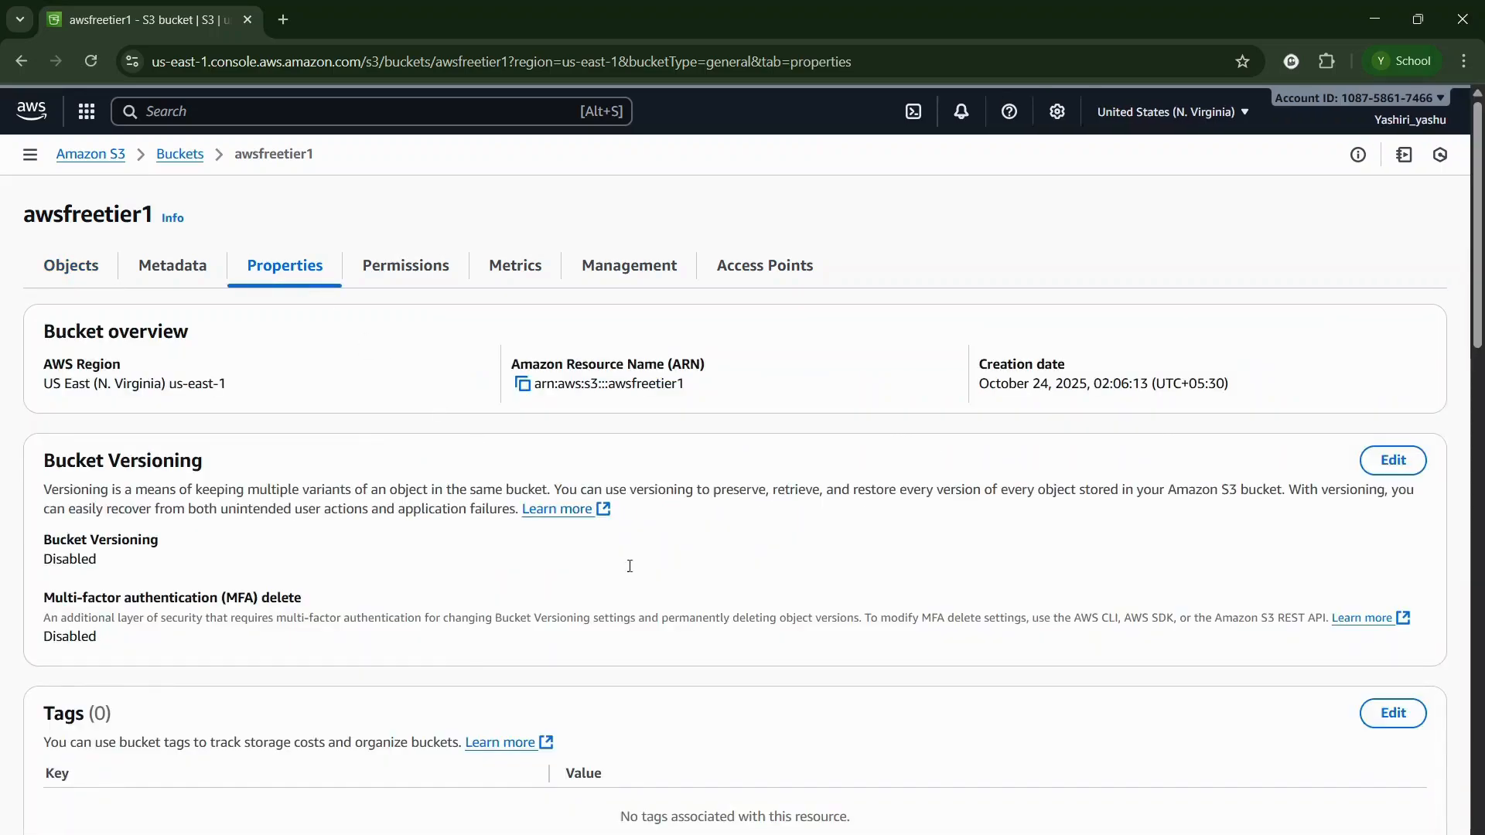
pyautogui.scroll(-1, 739, 653)
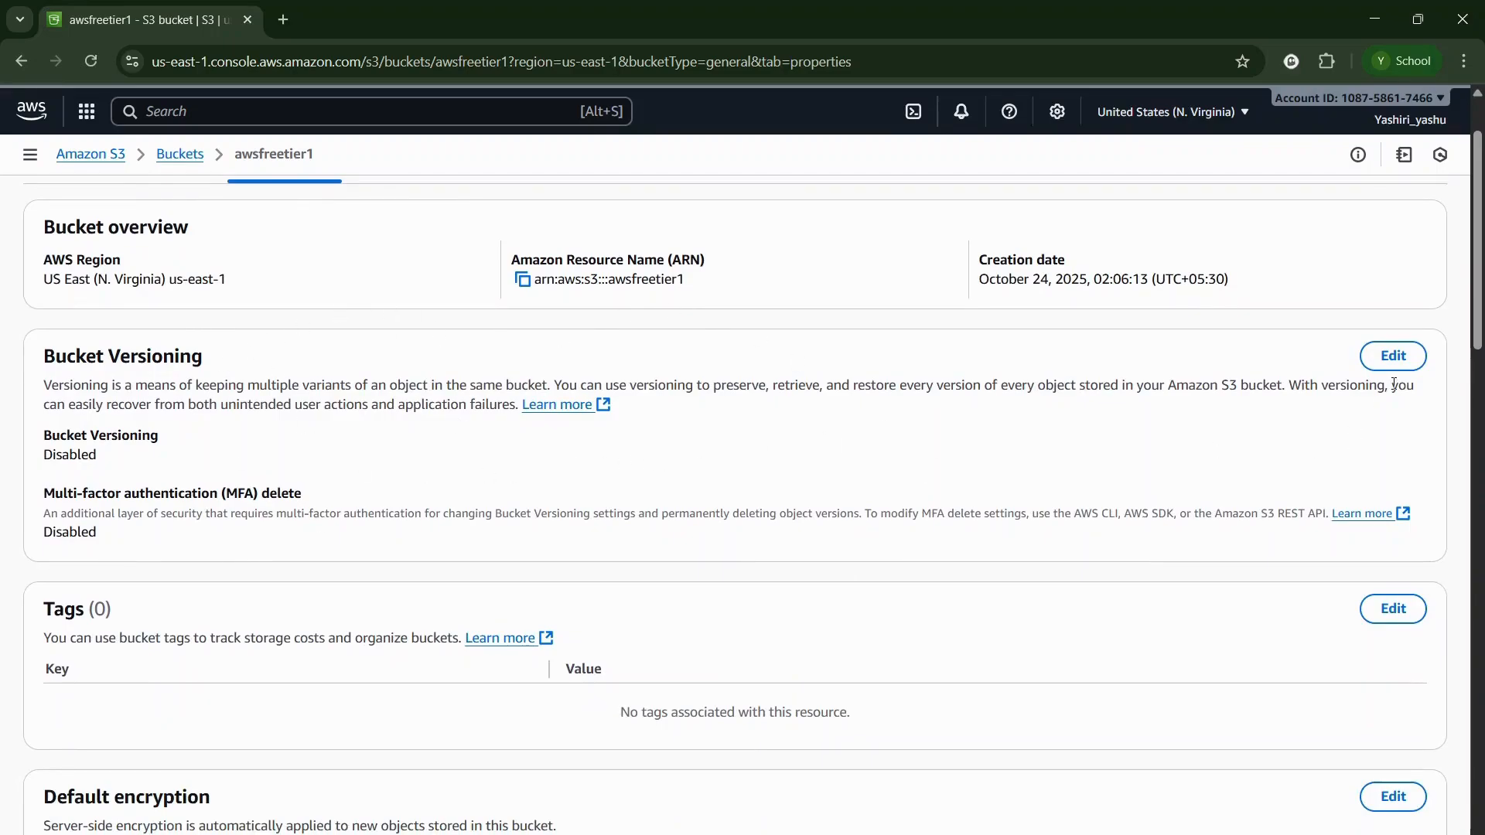
pyautogui.click(1391, 358)
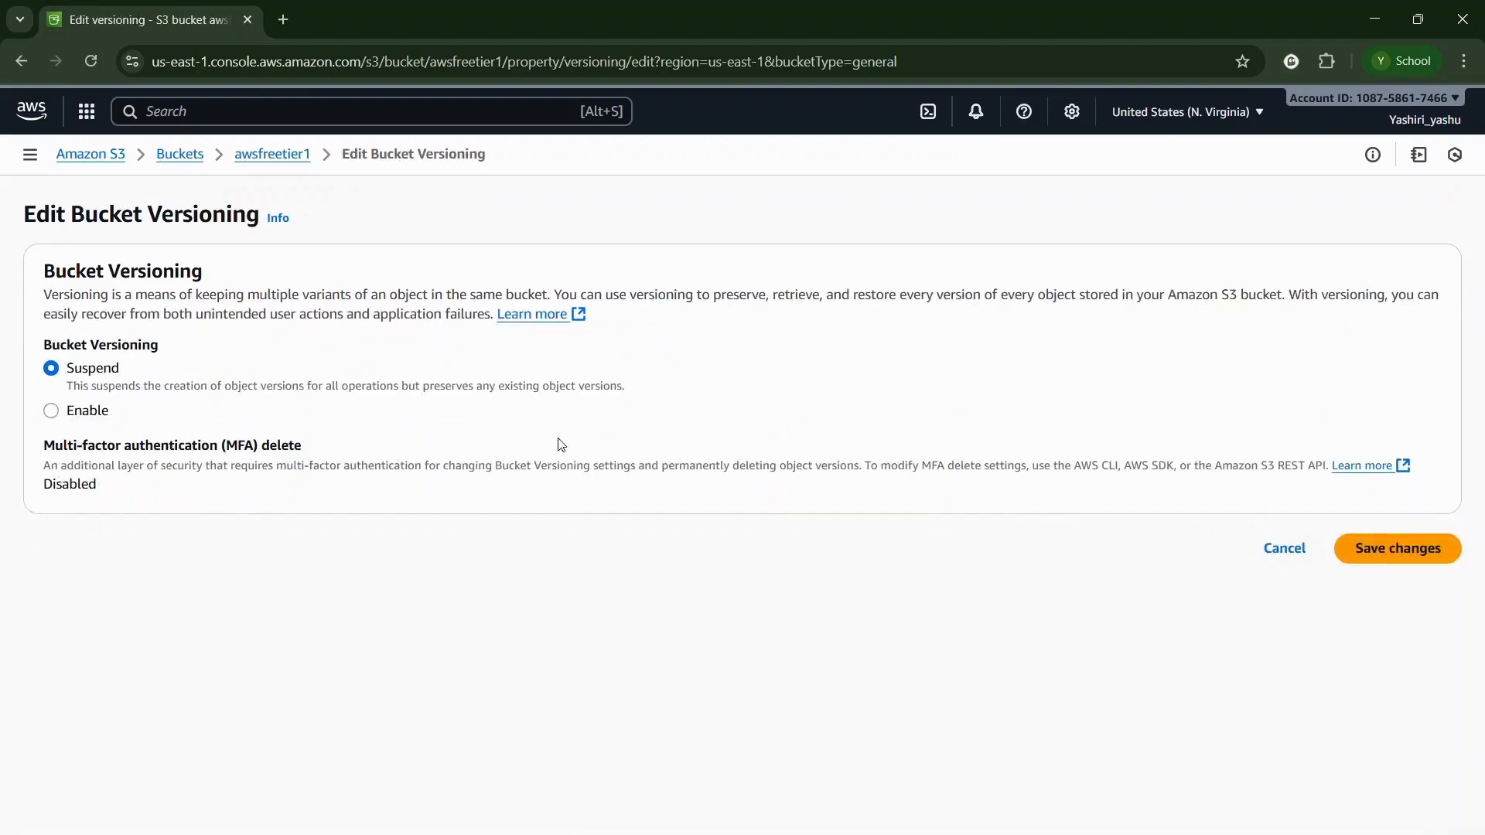
pyautogui.click(52, 412)
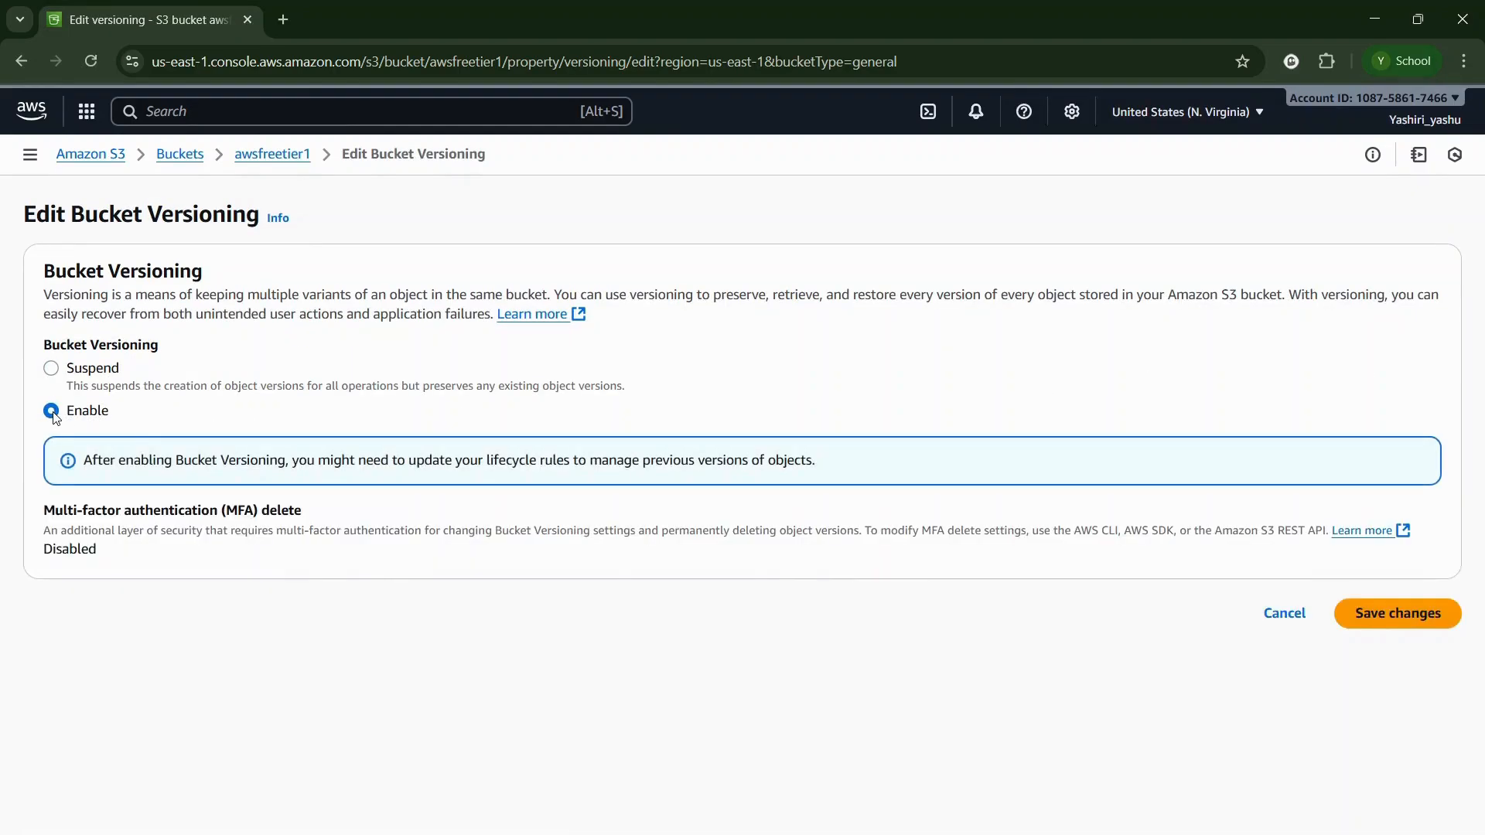
pyautogui.click(1402, 614)
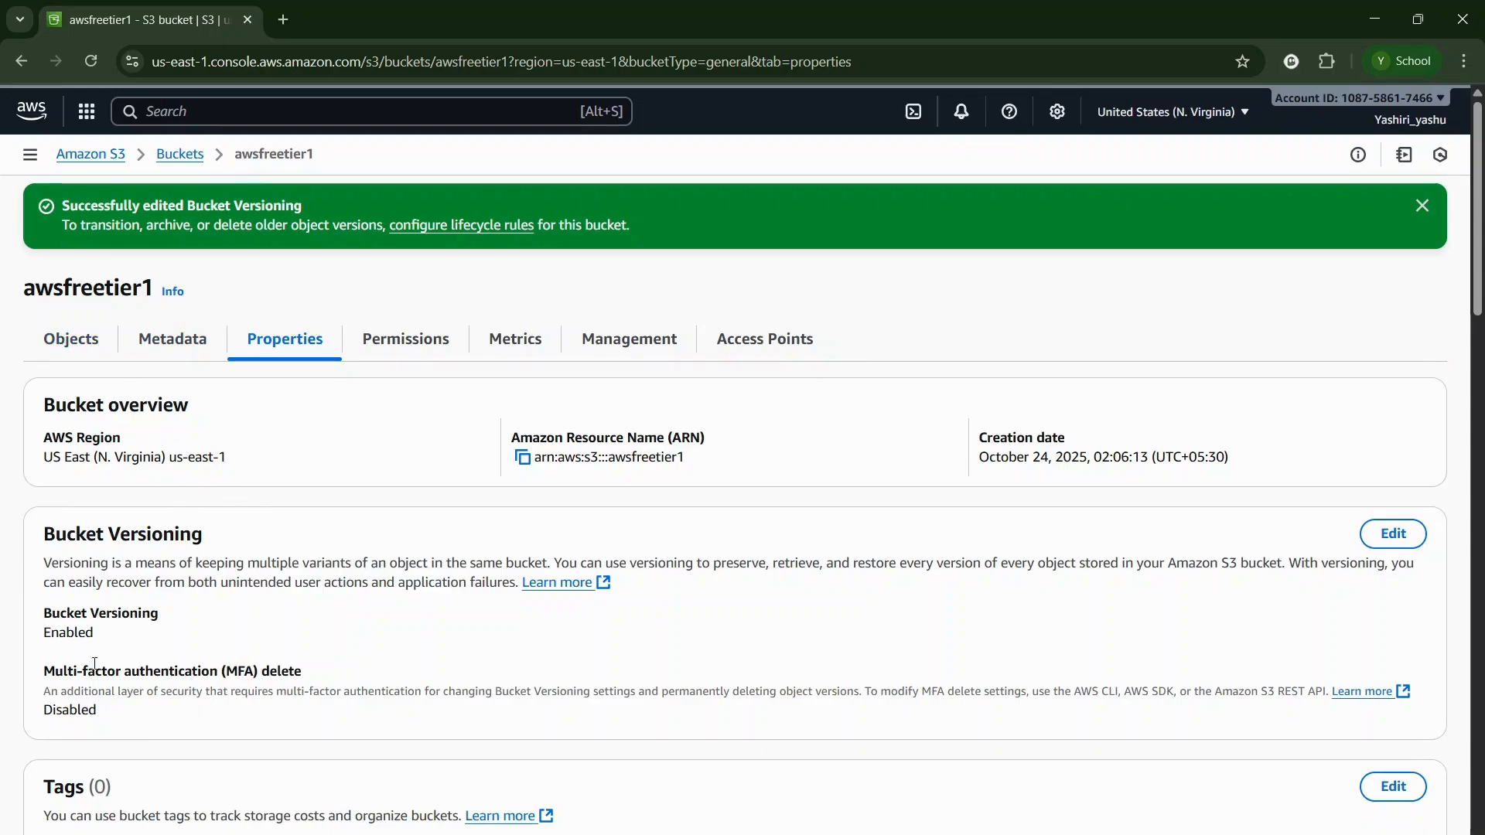
pyautogui.click(176, 154)
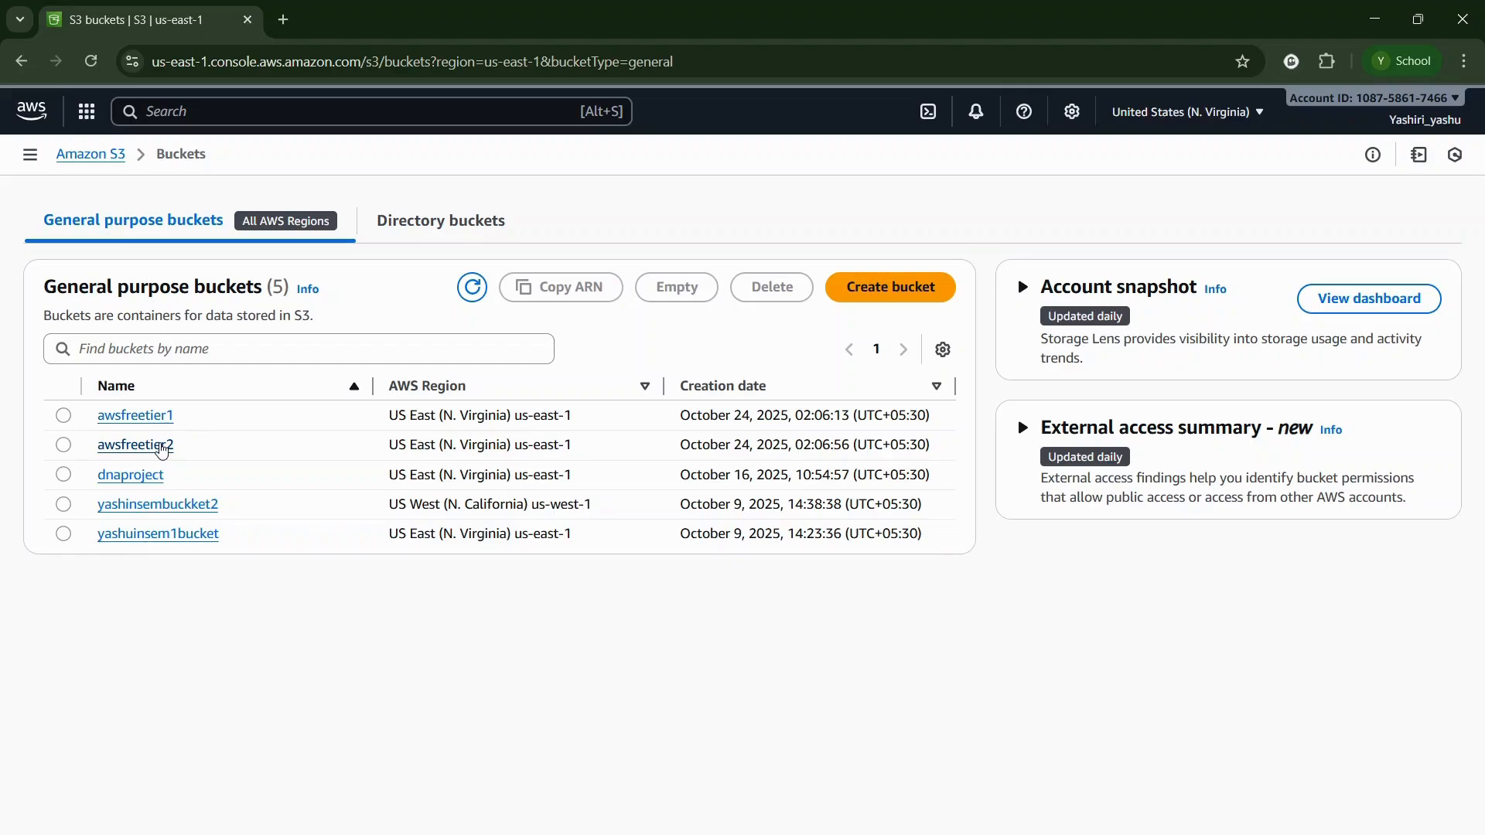
# - Set Bucket Versioning to Enable in awsfreetier2's Properties and save the change
pyautogui.click(160, 446)
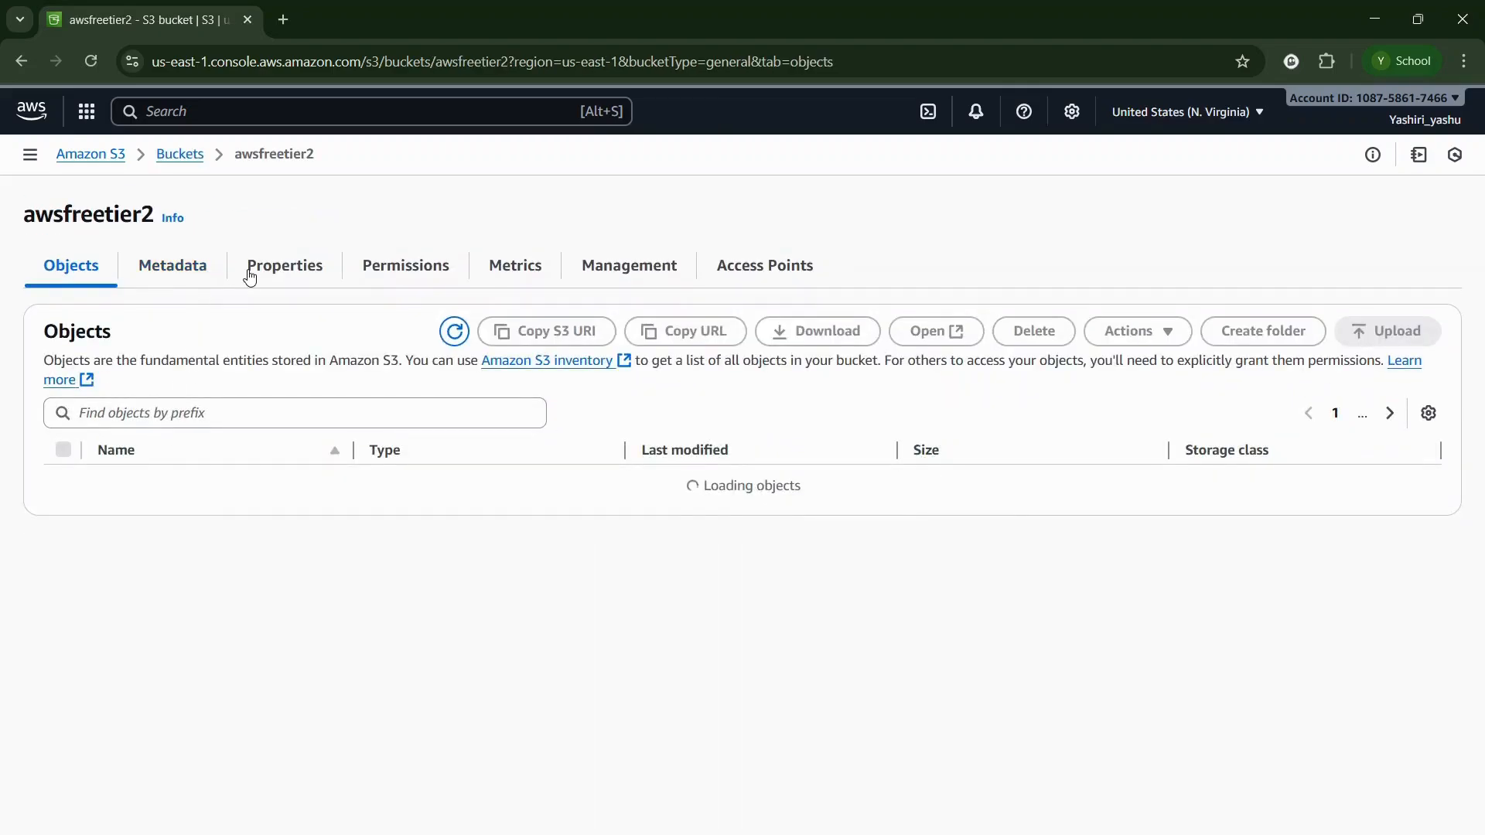
pyautogui.click(273, 273)
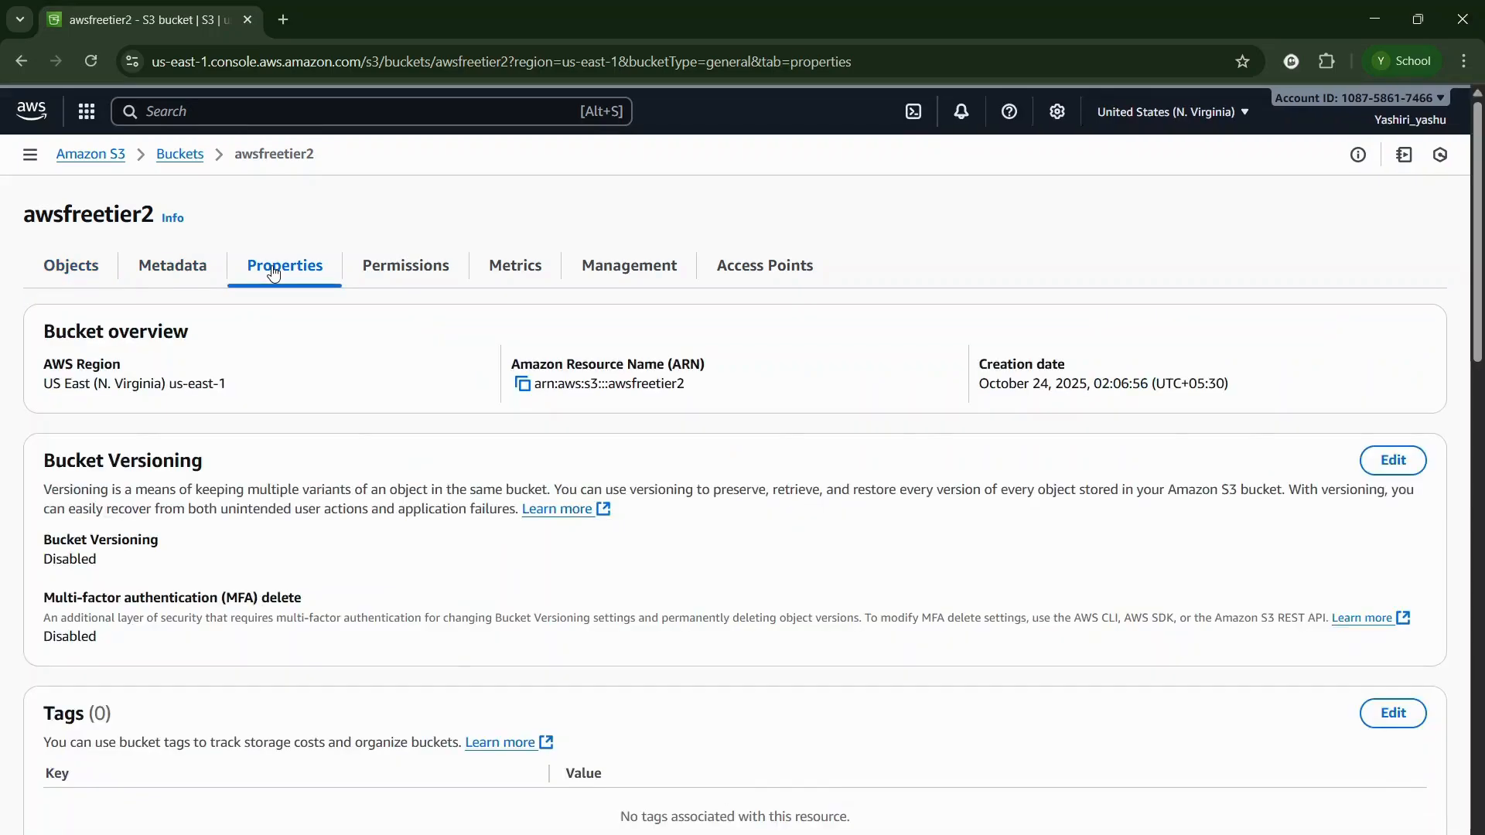
pyautogui.click(1396, 461)
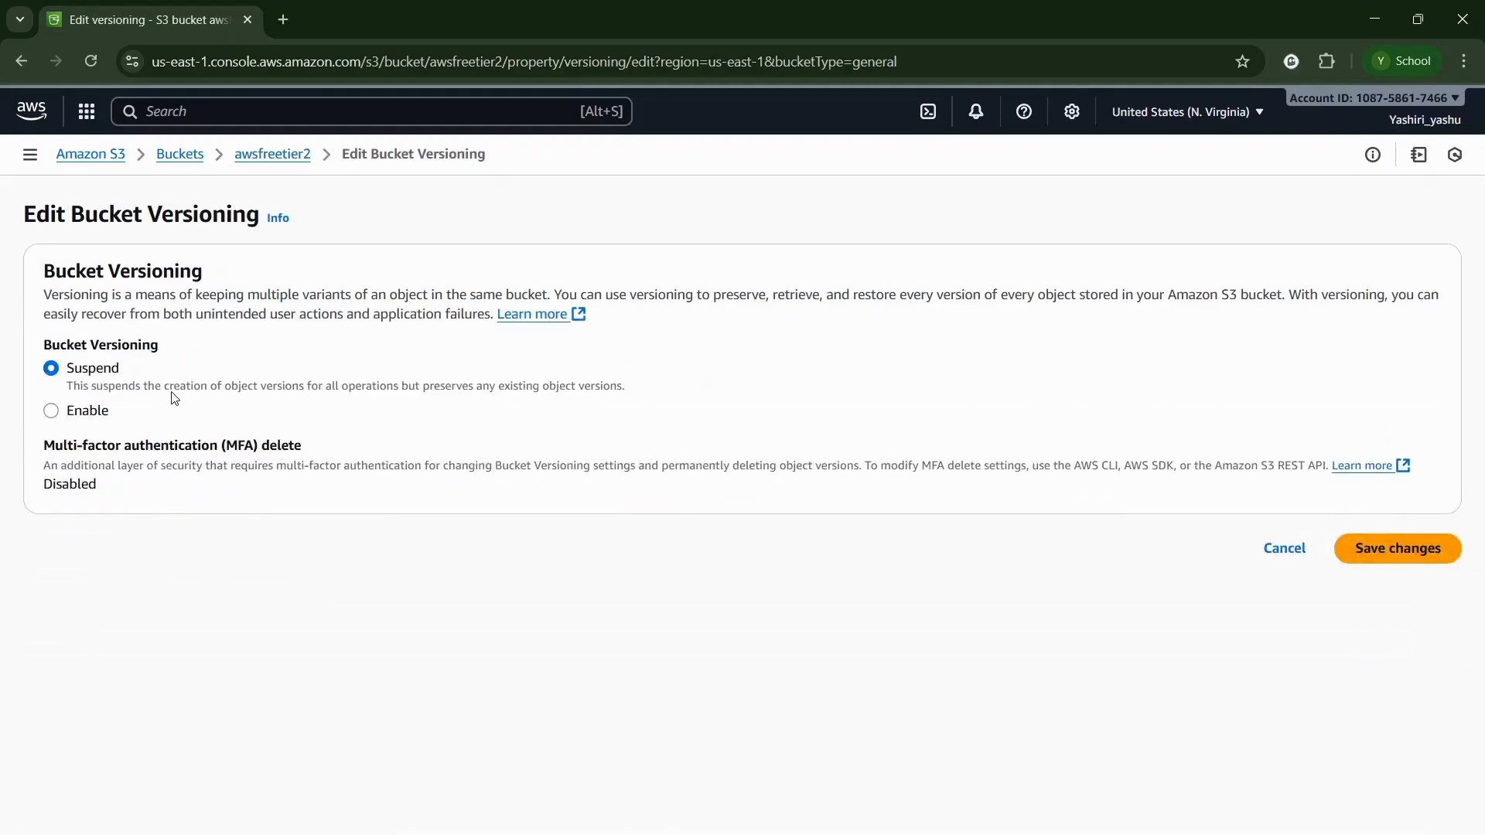
pyautogui.click(53, 413)
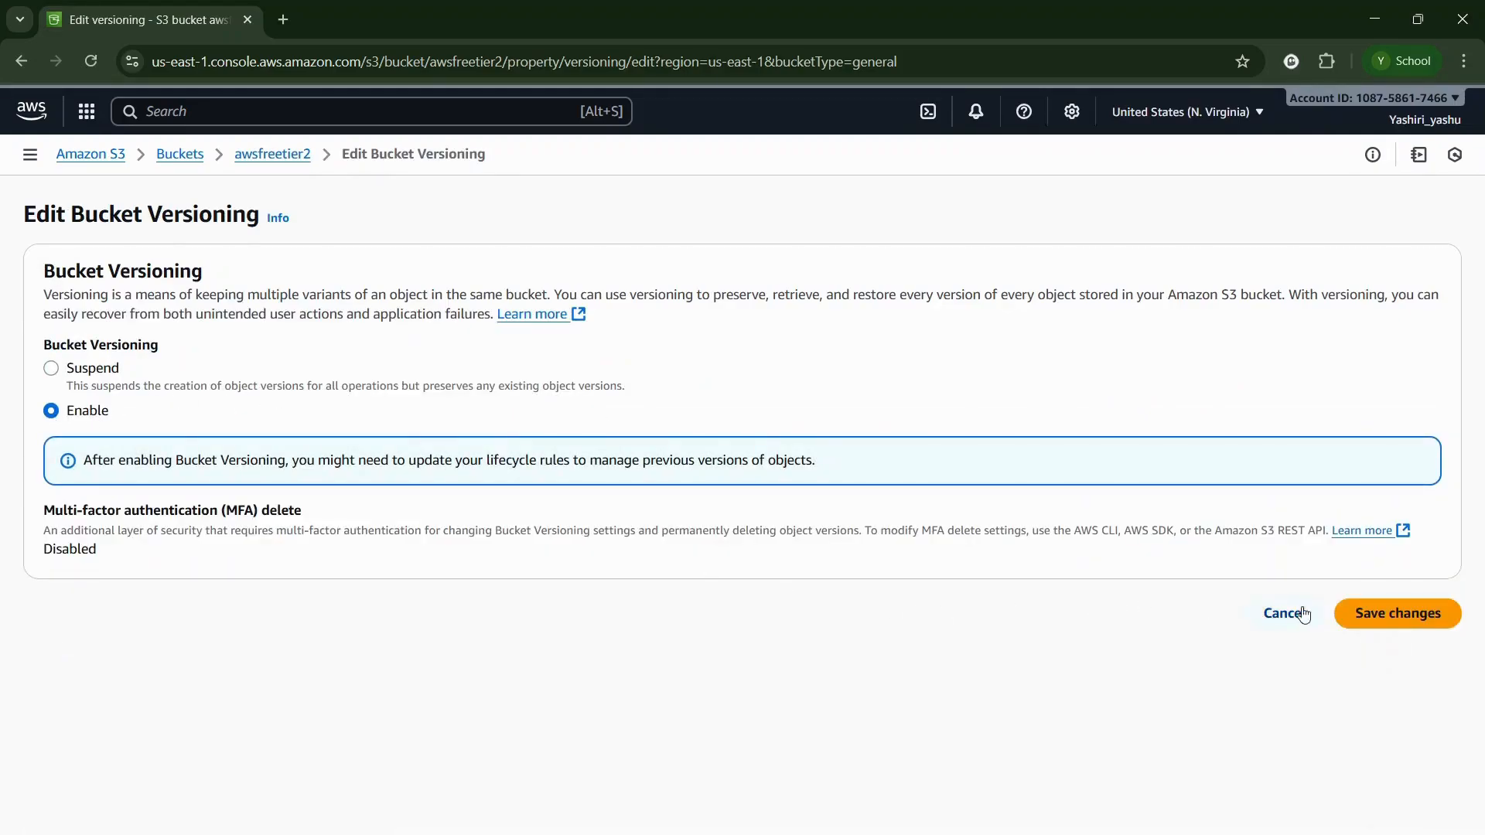
pyautogui.click(1339, 614)
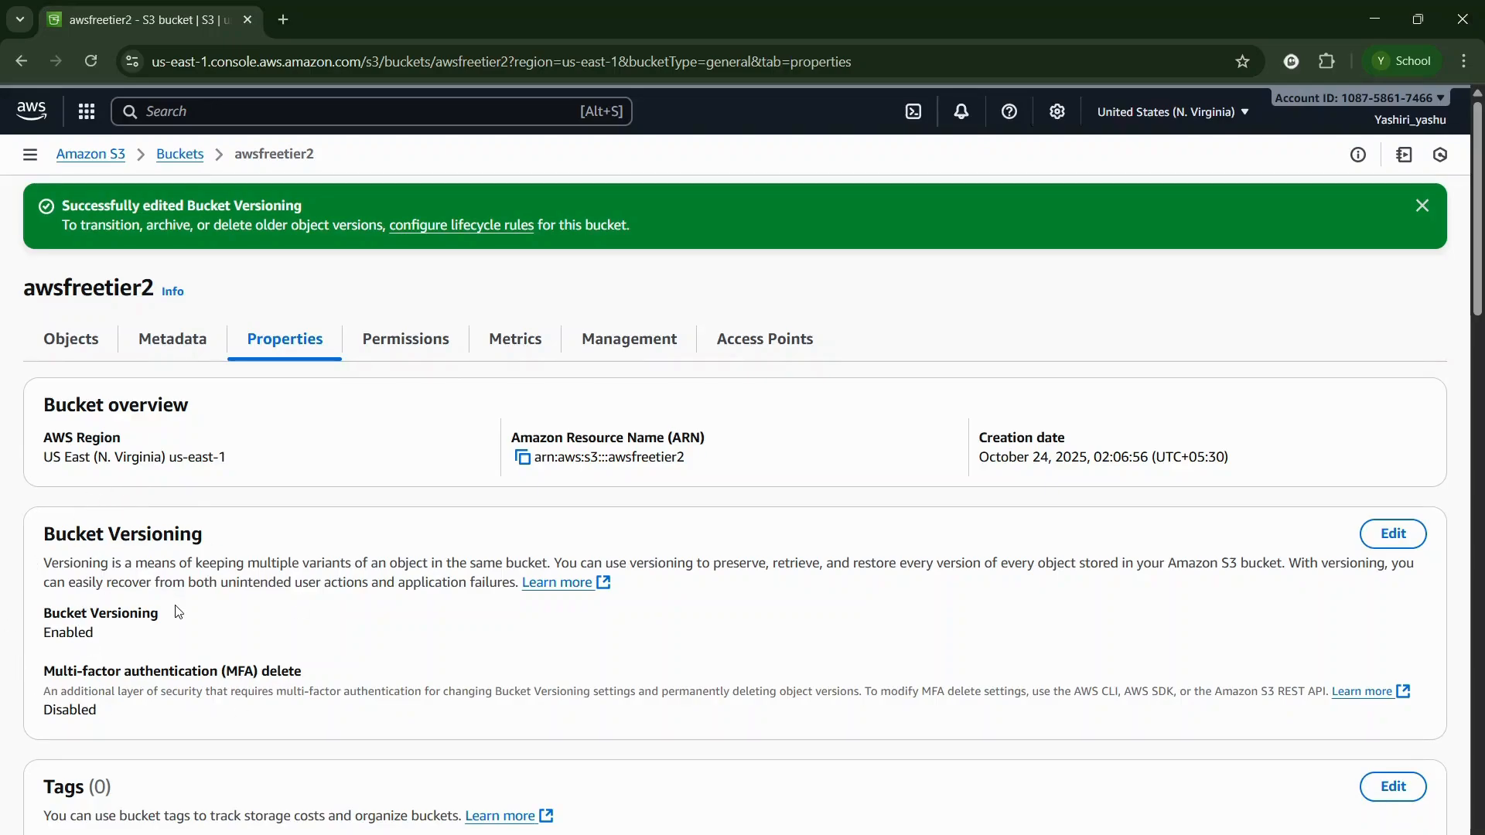
pyautogui.click(169, 156)
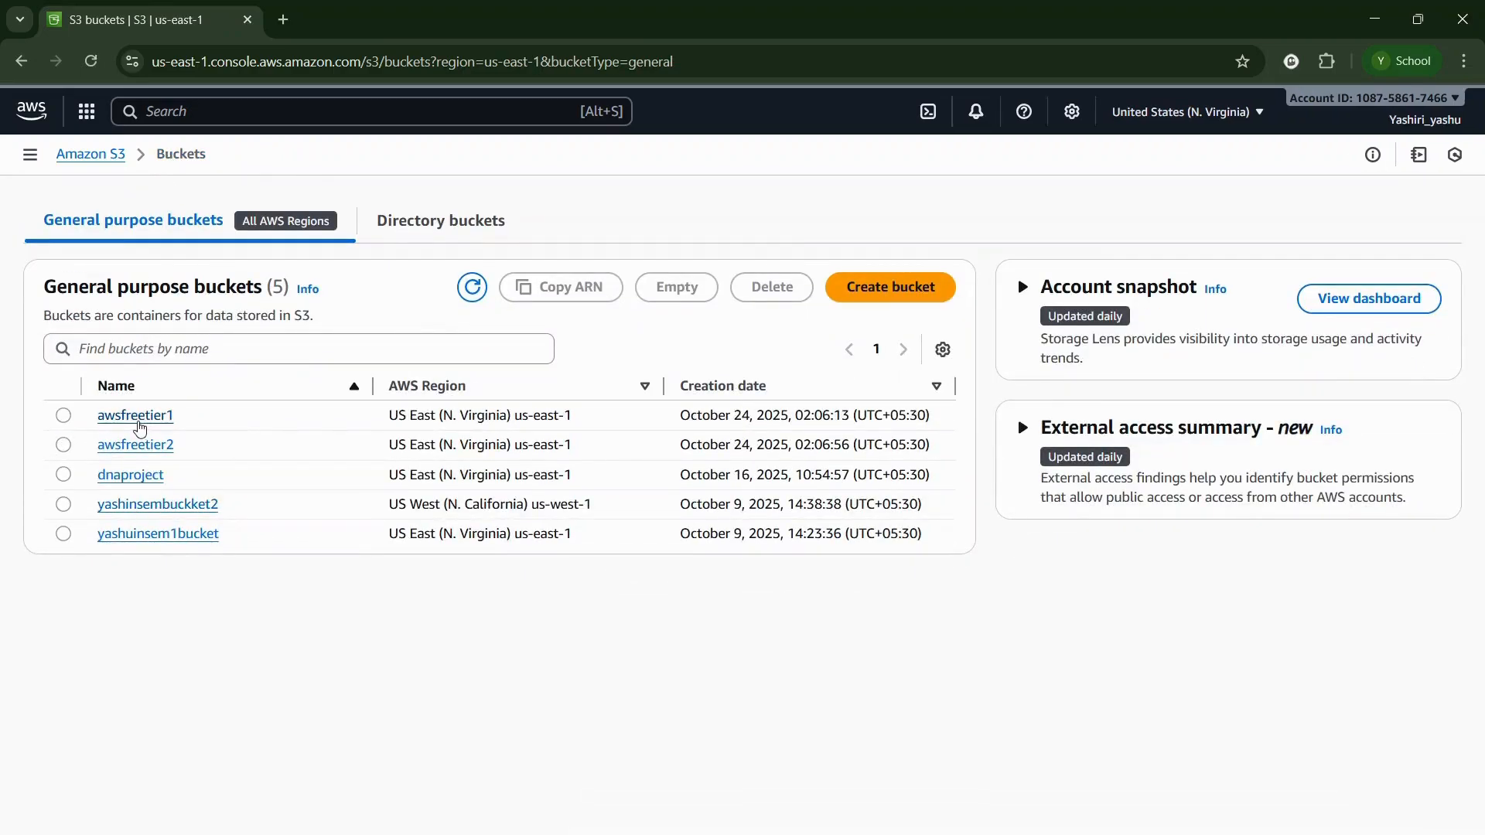
# - Open awsfreetier1's Management settings and scroll to its empty Replication rules list
pyautogui.click(139, 418)
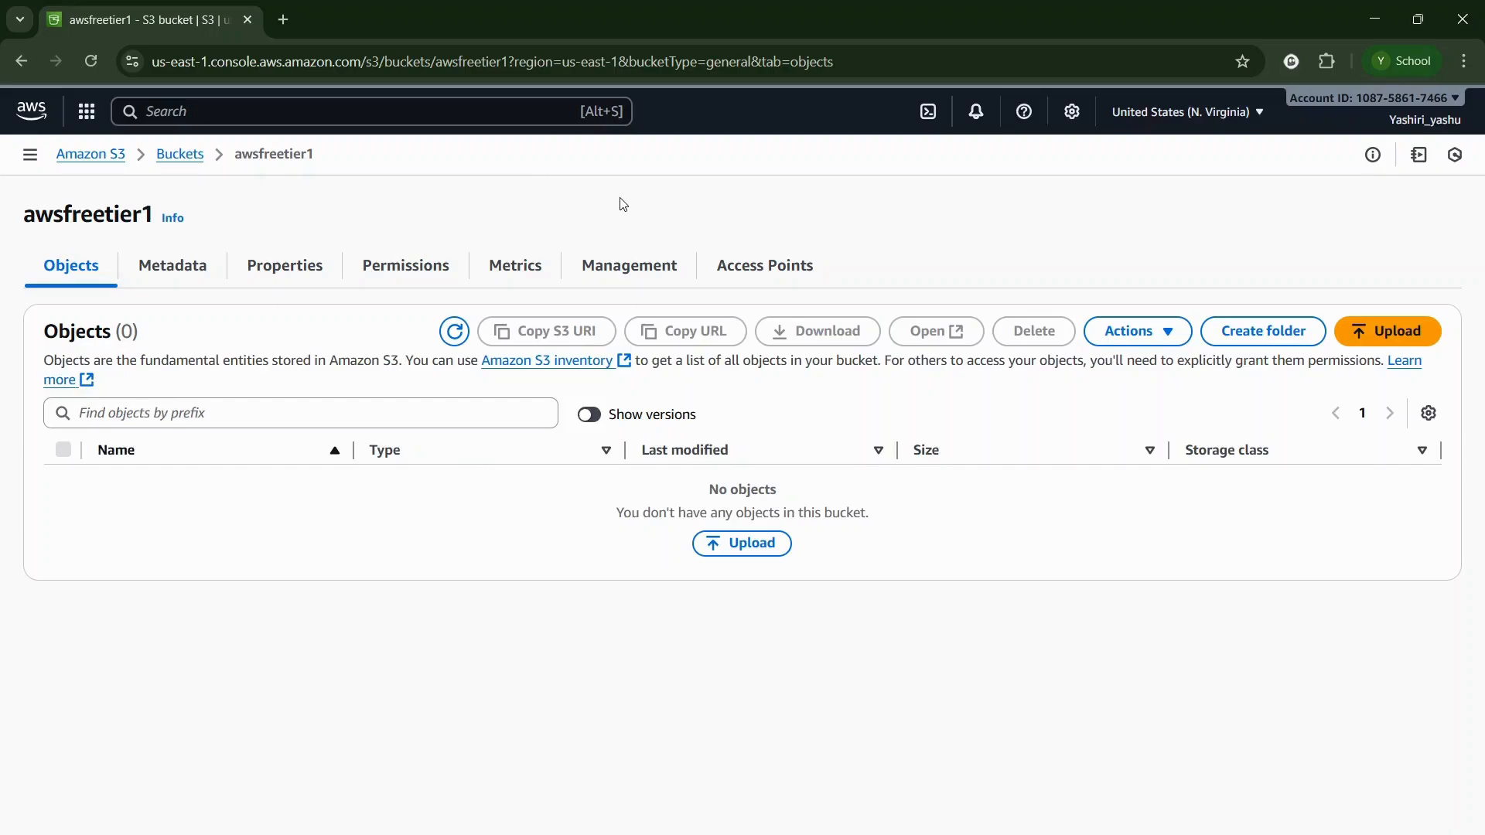
pyautogui.click(617, 274)
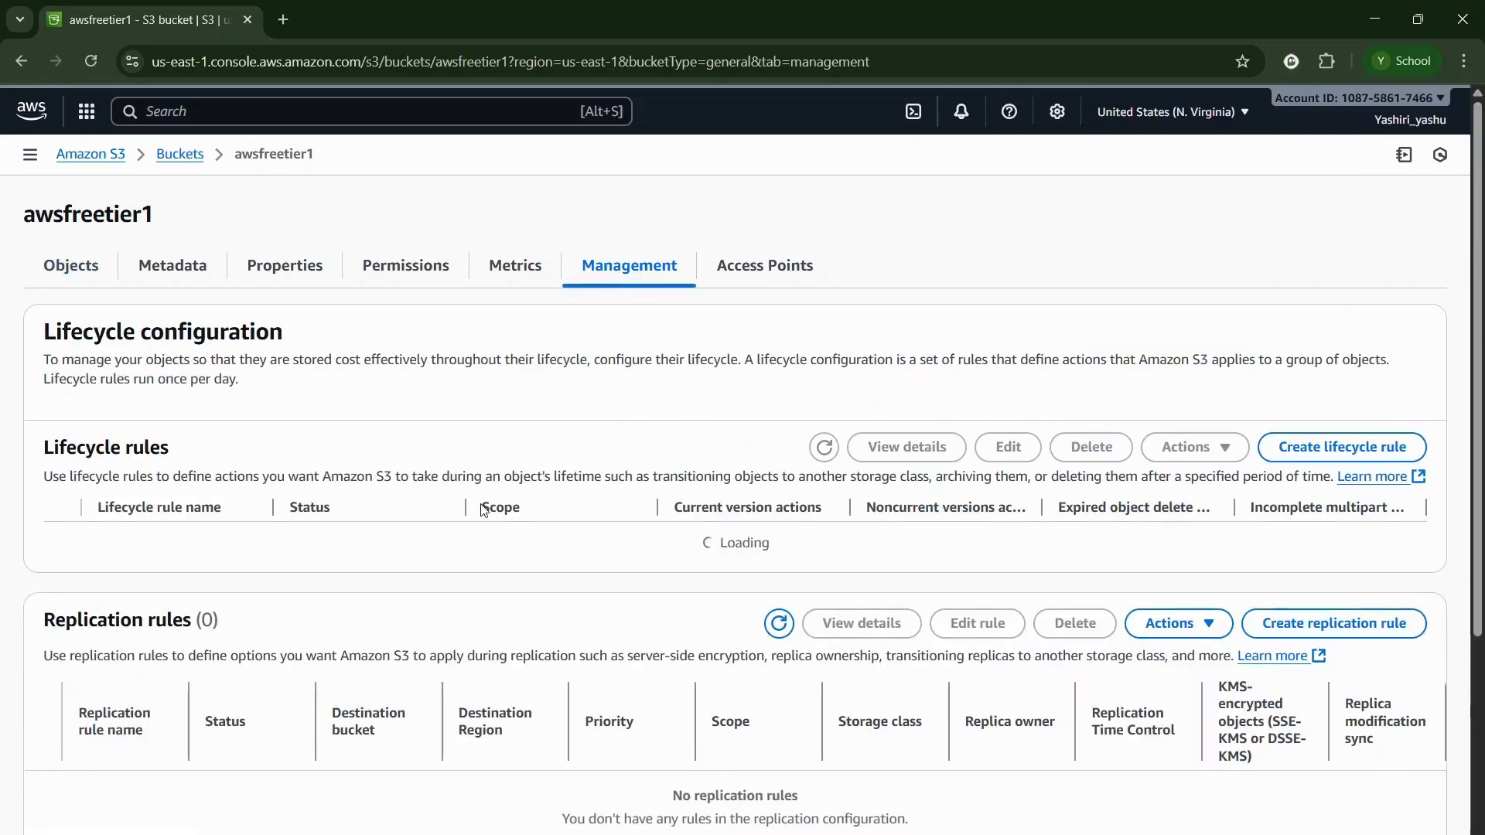
pyautogui.scroll(-3, 484, 511)
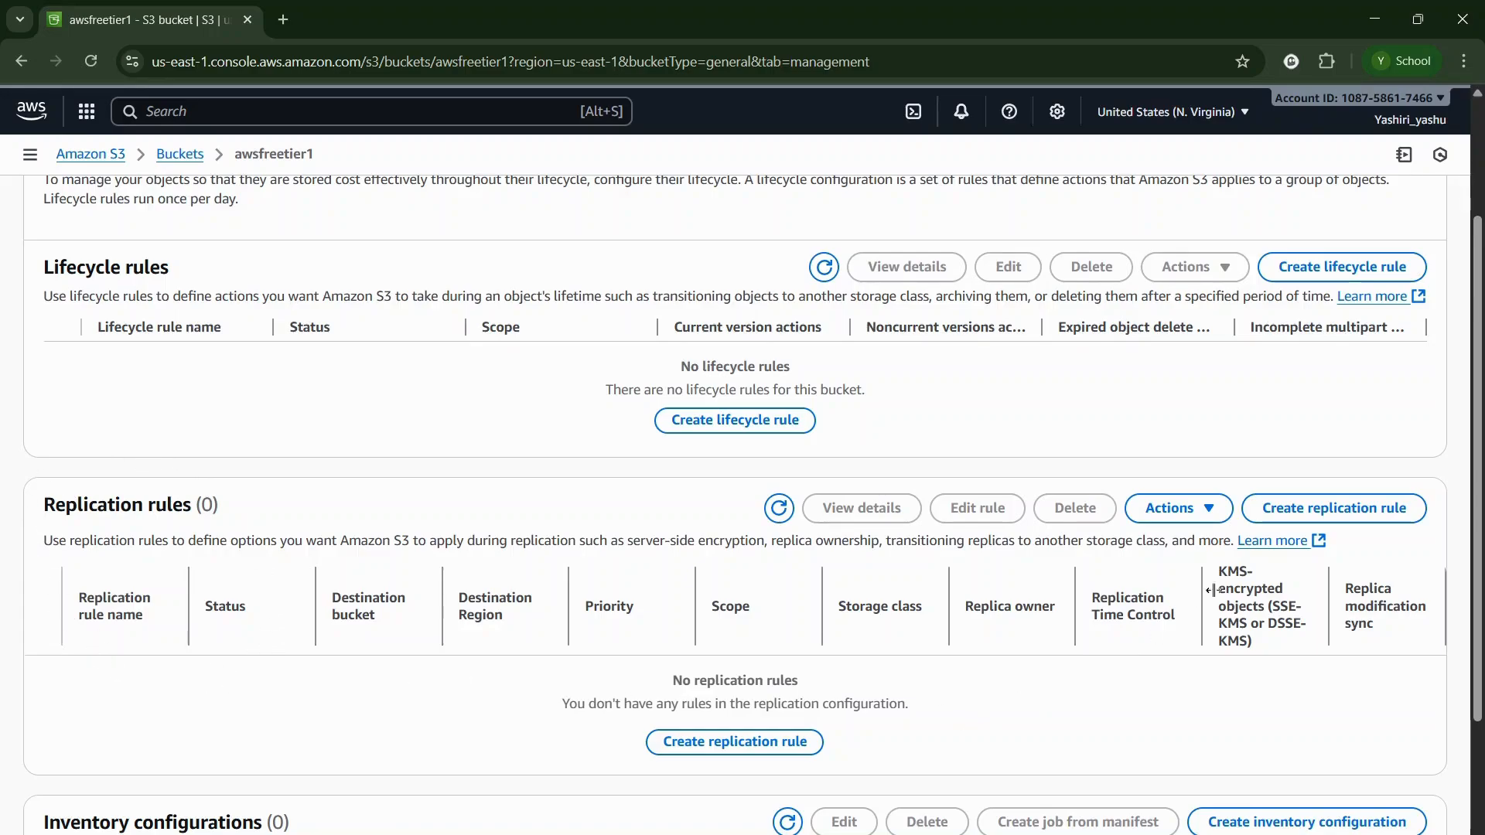
# - Start a replication rule named 'replicatebucket' with scope 'Apply to all objects in the bucket'
pyautogui.click(1300, 517)
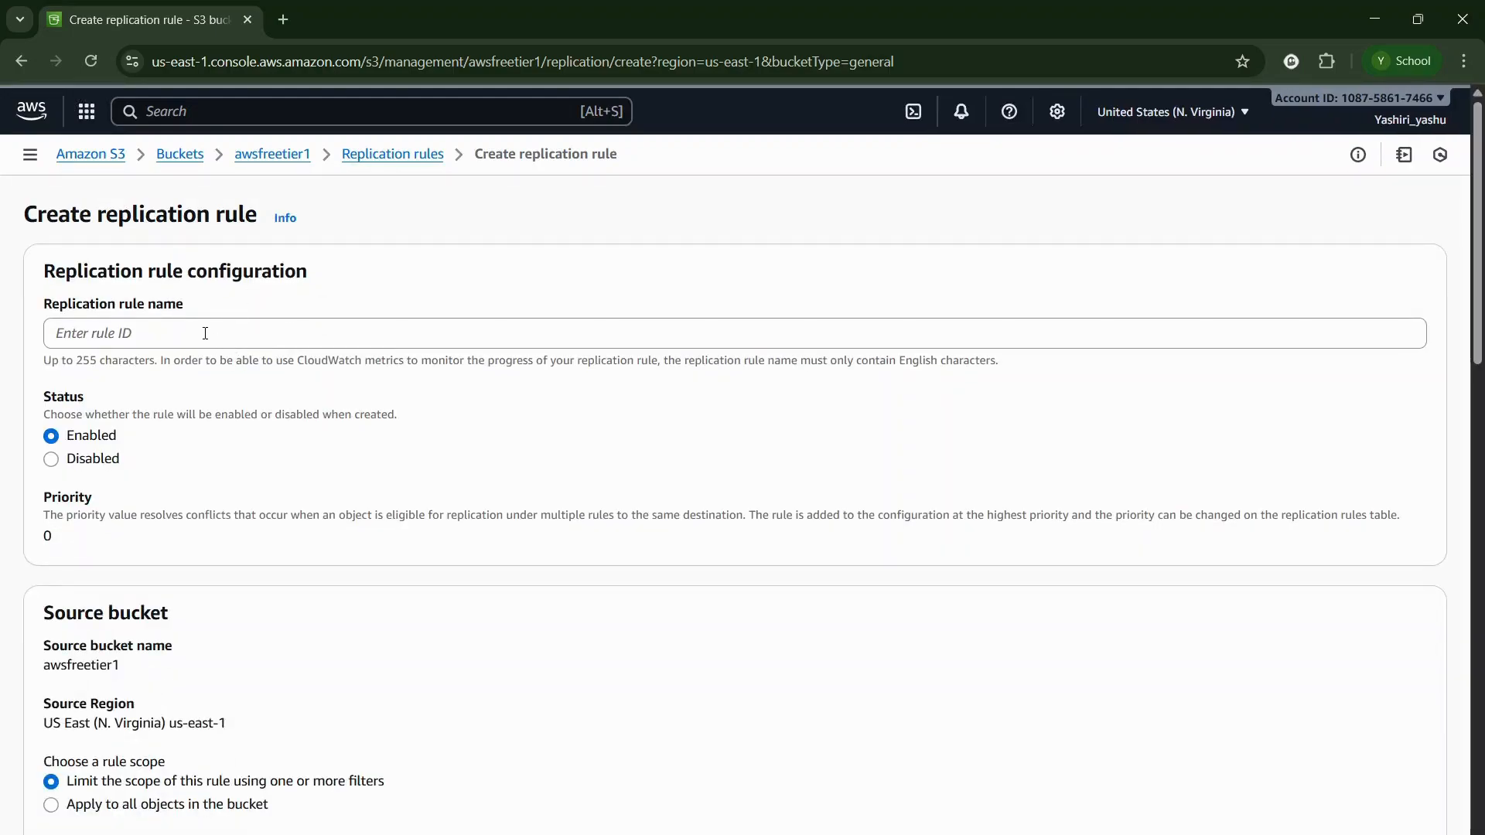
pyautogui.click(205, 333)
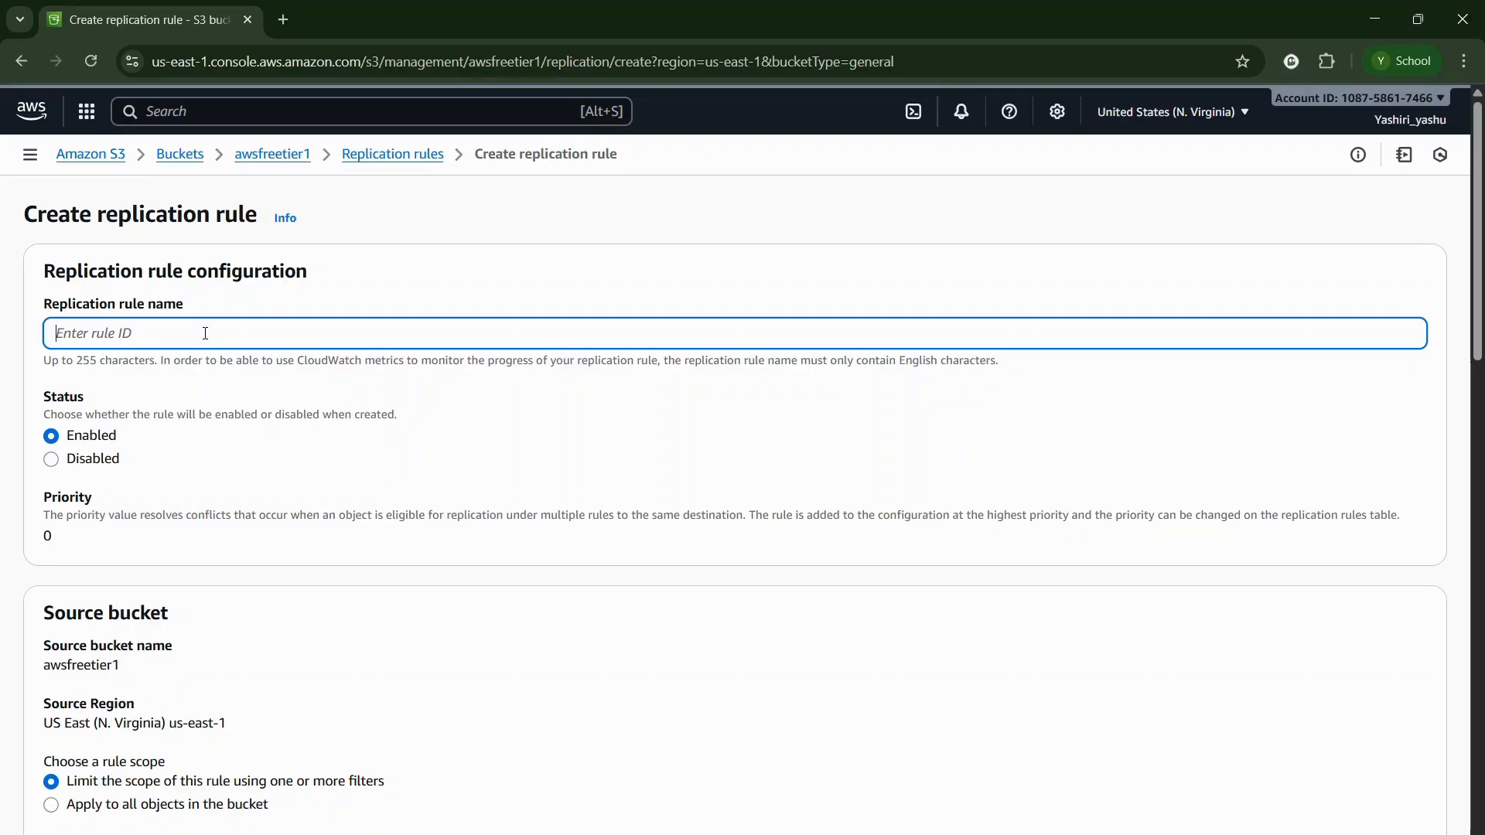
pyautogui.write('replicatebucket')
pyautogui.scroll(-2, 205, 334)
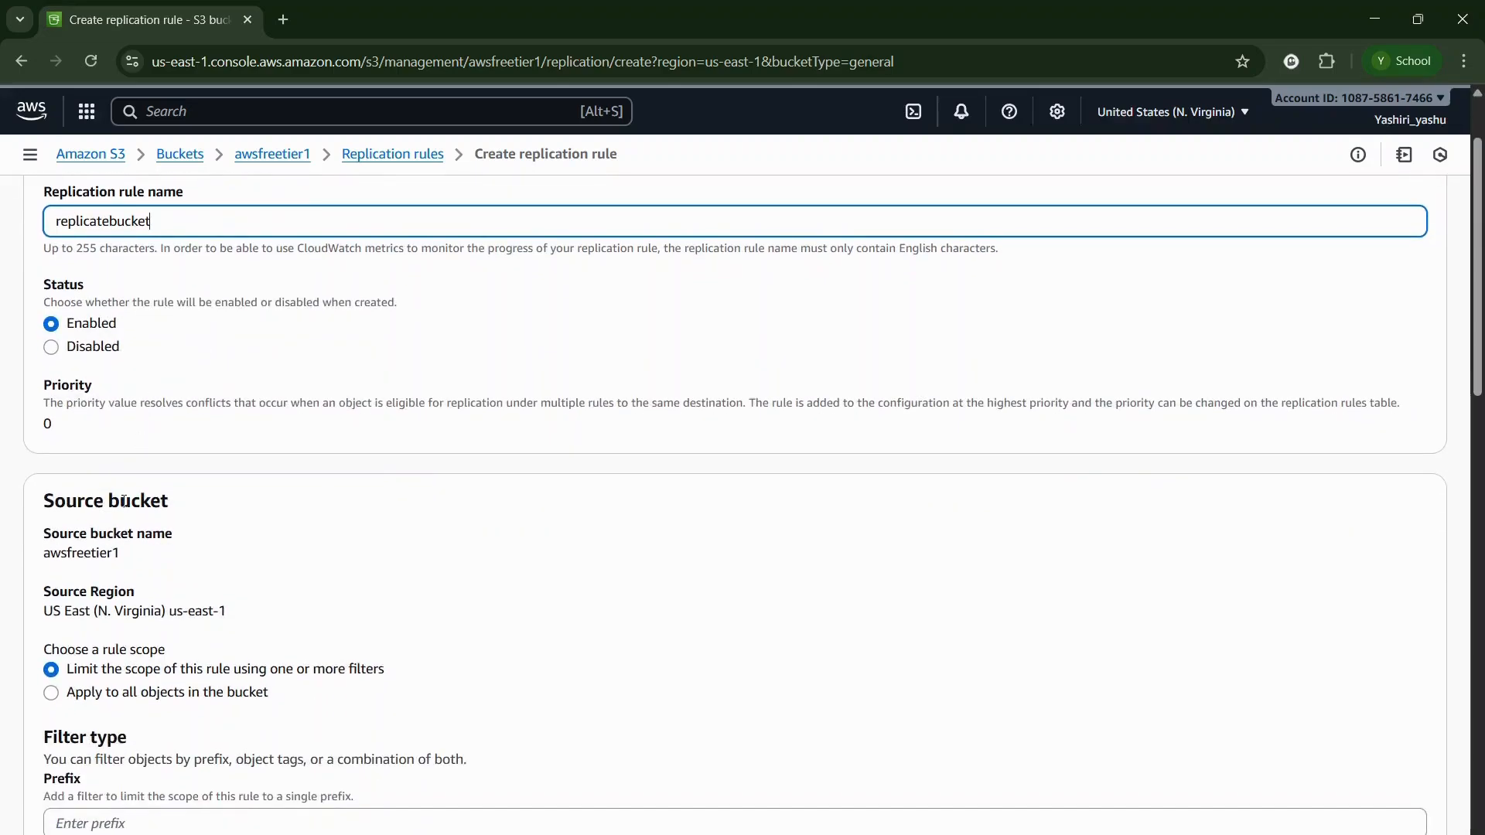
pyautogui.scroll(-3, 153, 387)
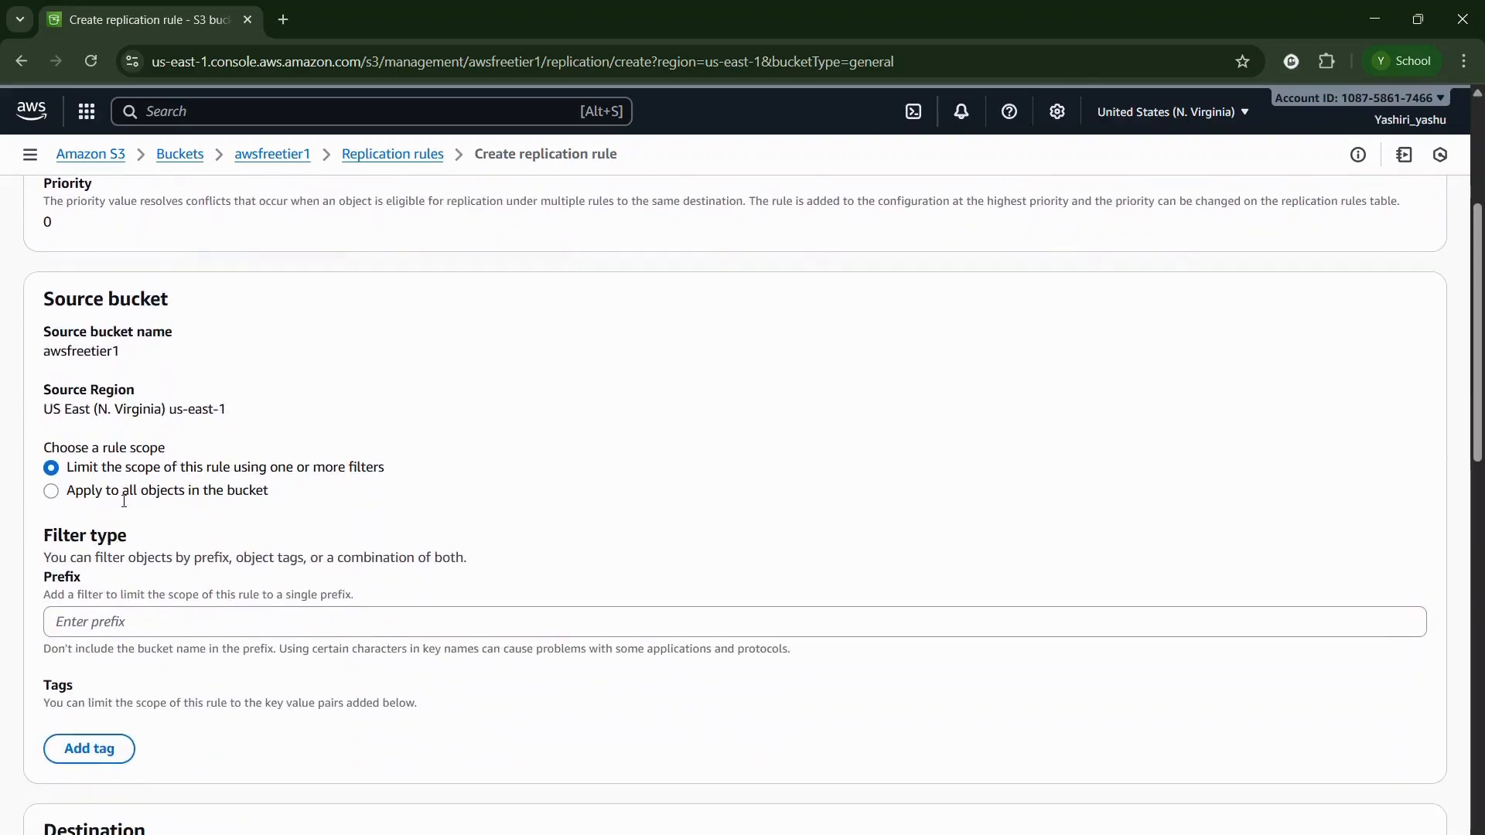
pyautogui.doubleClick(85, 352)
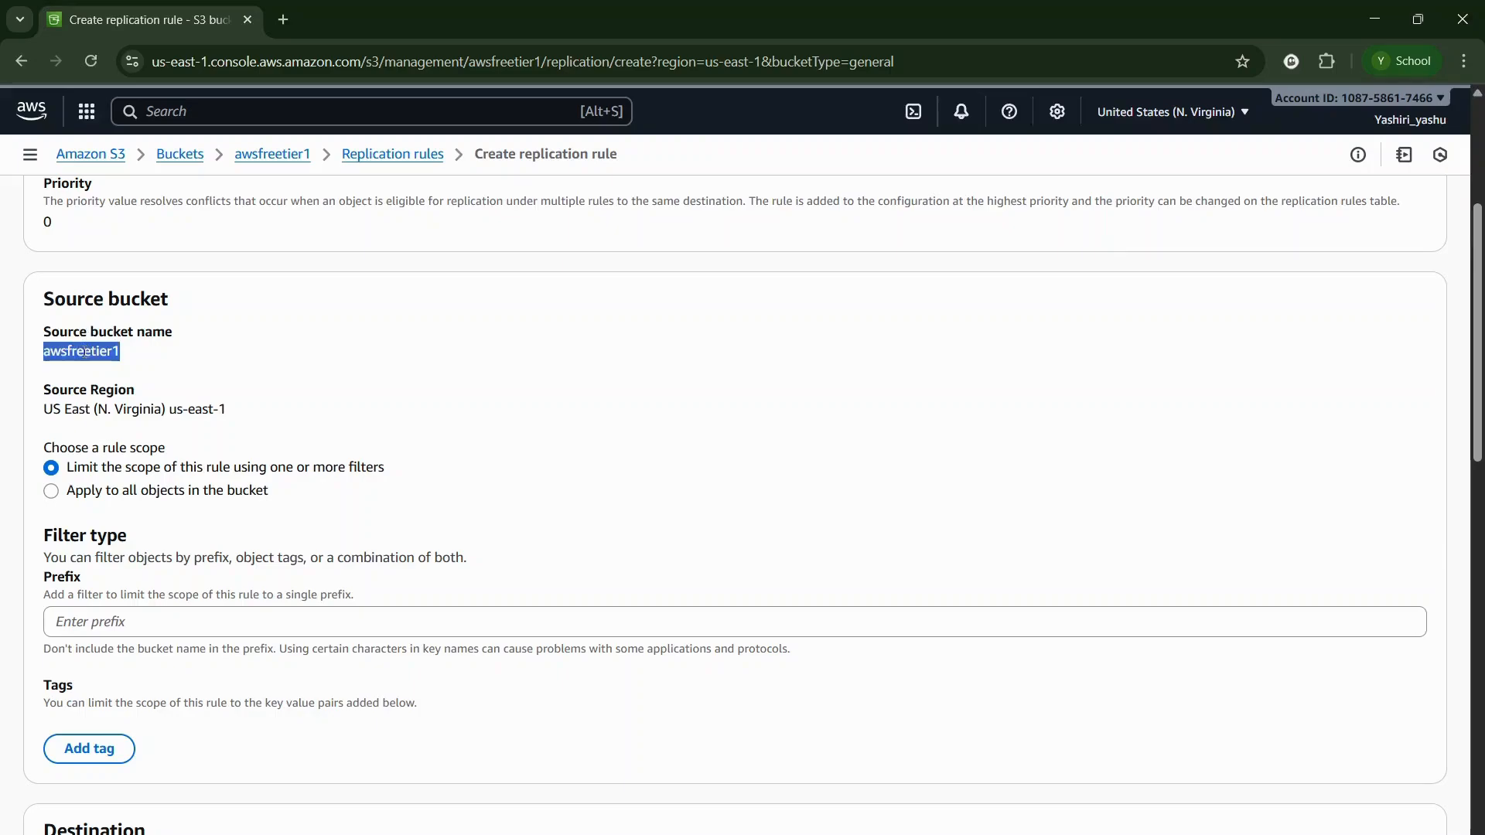
pyautogui.click(149, 404)
pyautogui.scroll(-2, 148, 404)
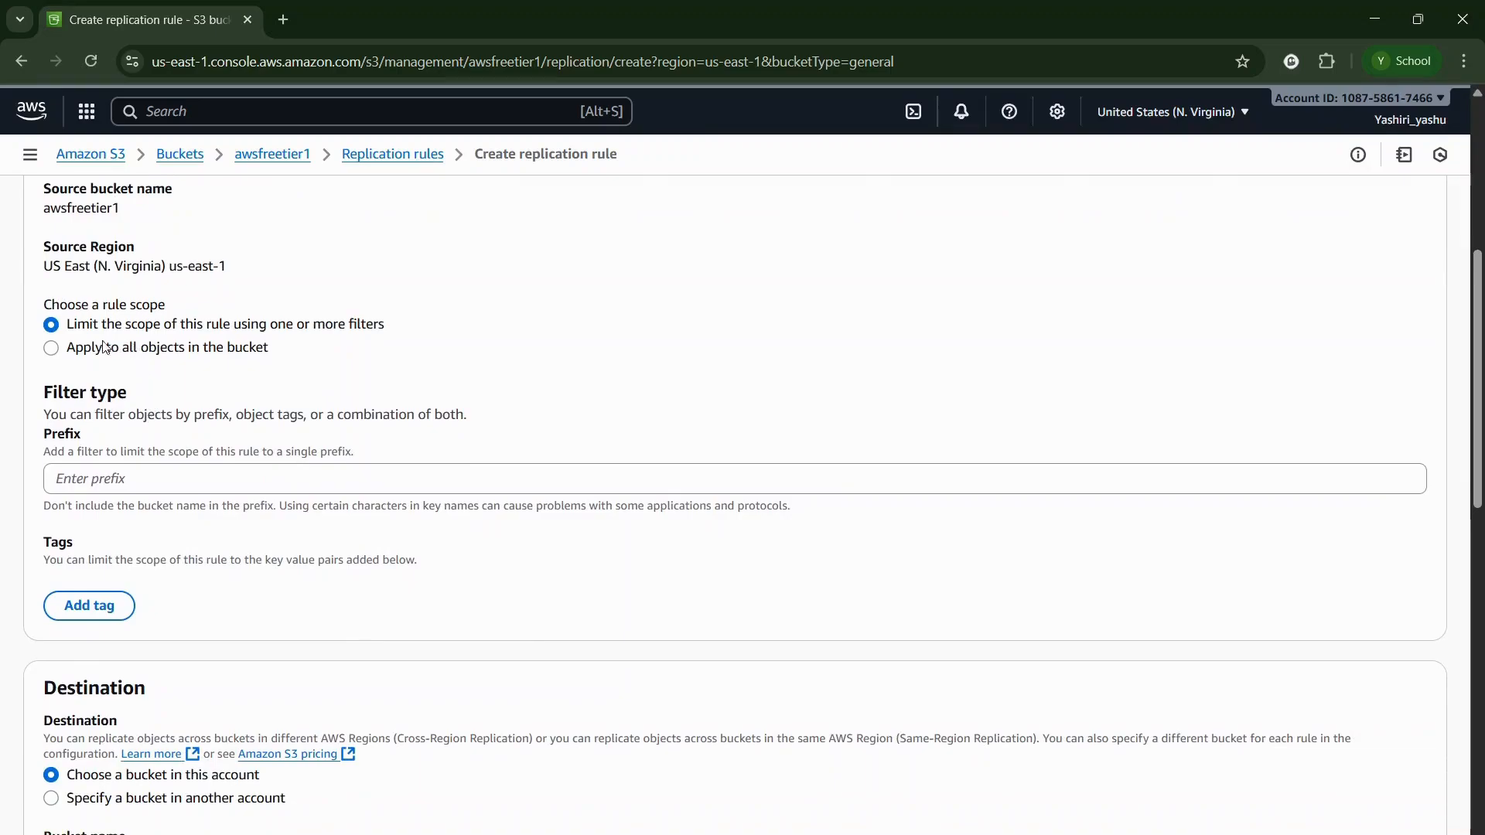
pyautogui.click(51, 348)
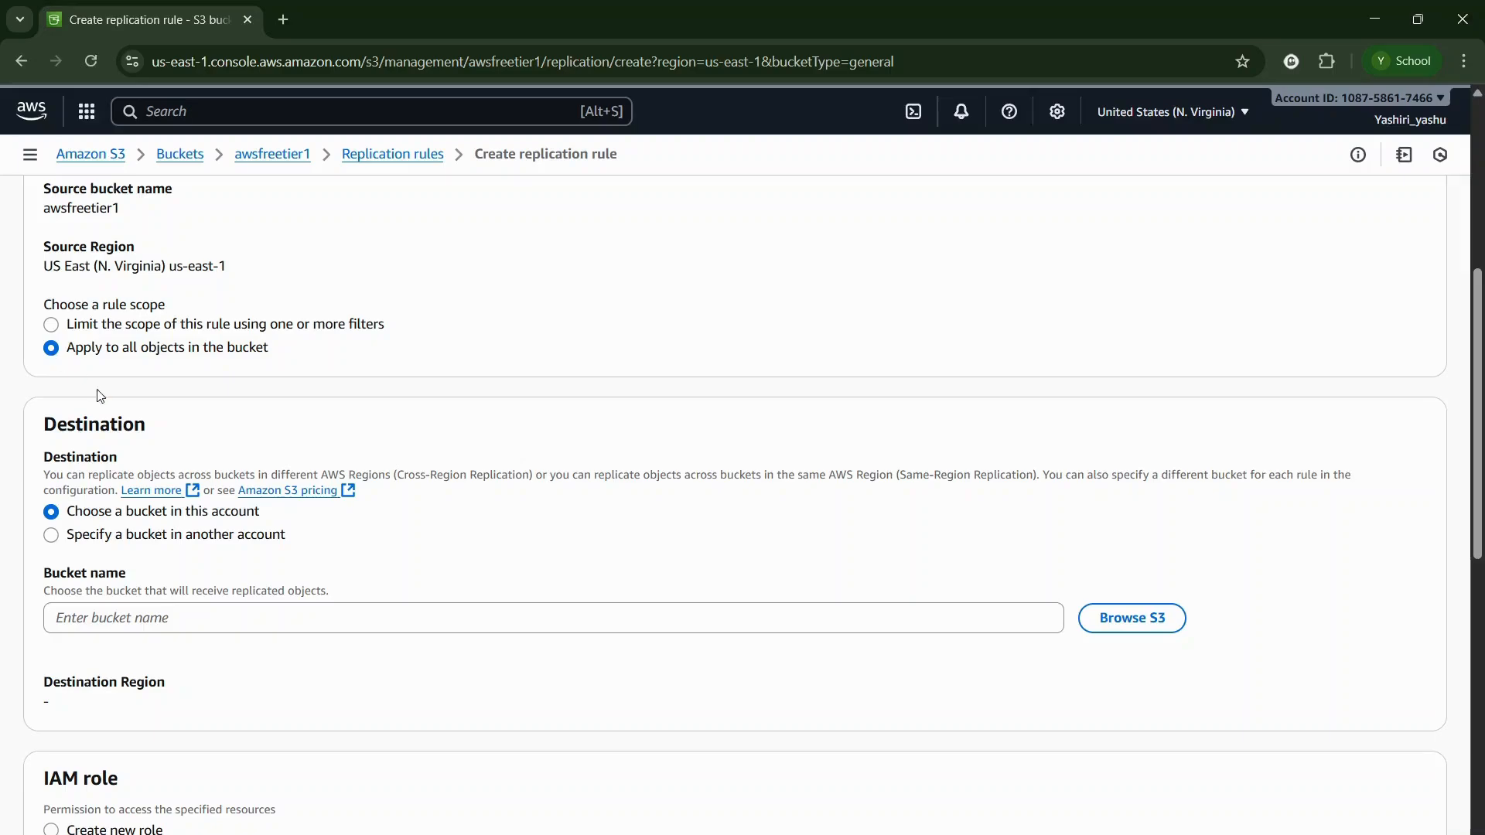
# - Browse S3 and choose awsfreetier2 as the rule's destination bucket
pyautogui.scroll(-1, 244, 559)
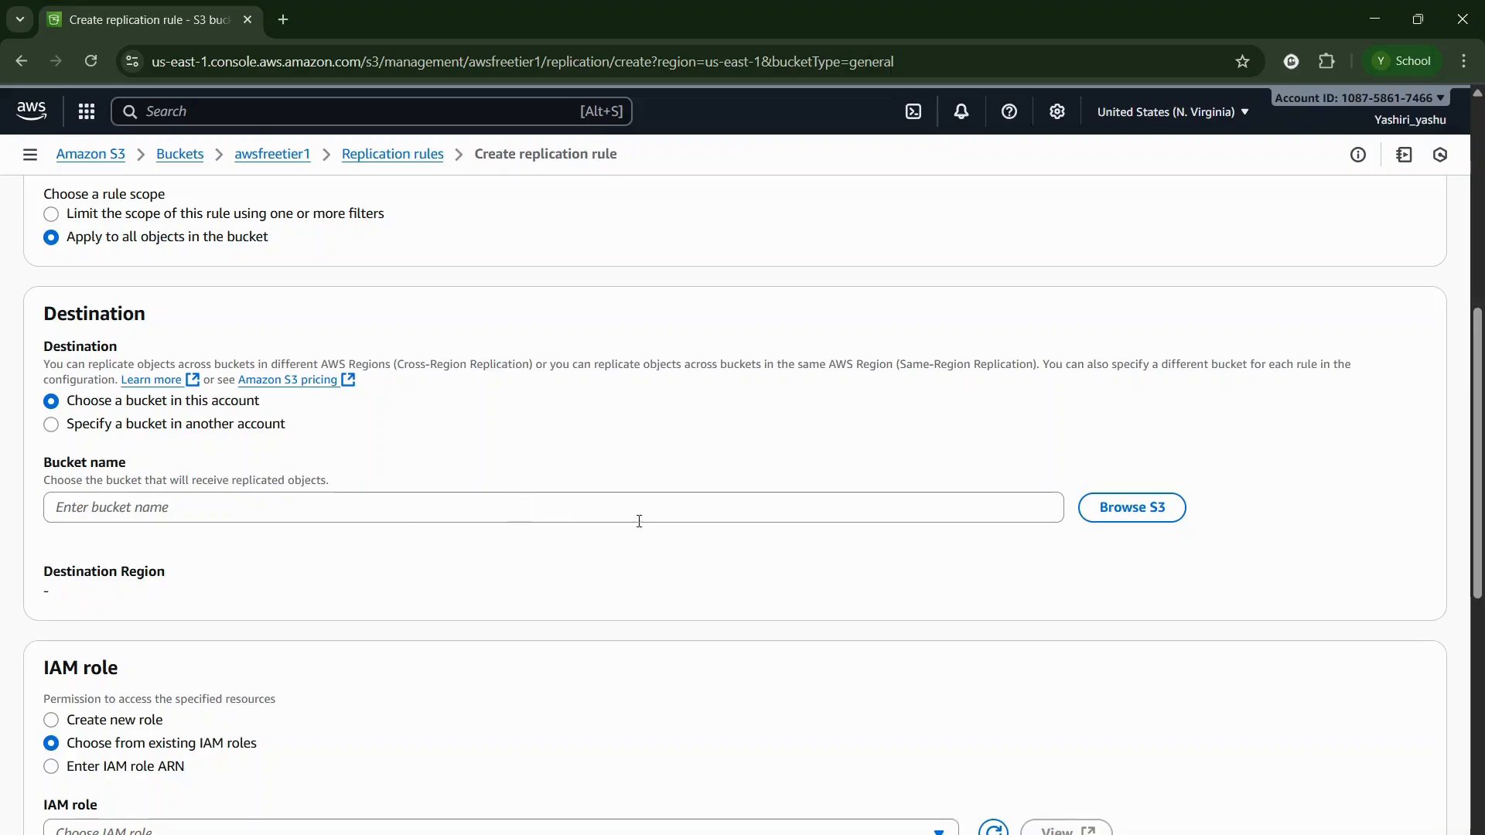
pyautogui.click(1140, 520)
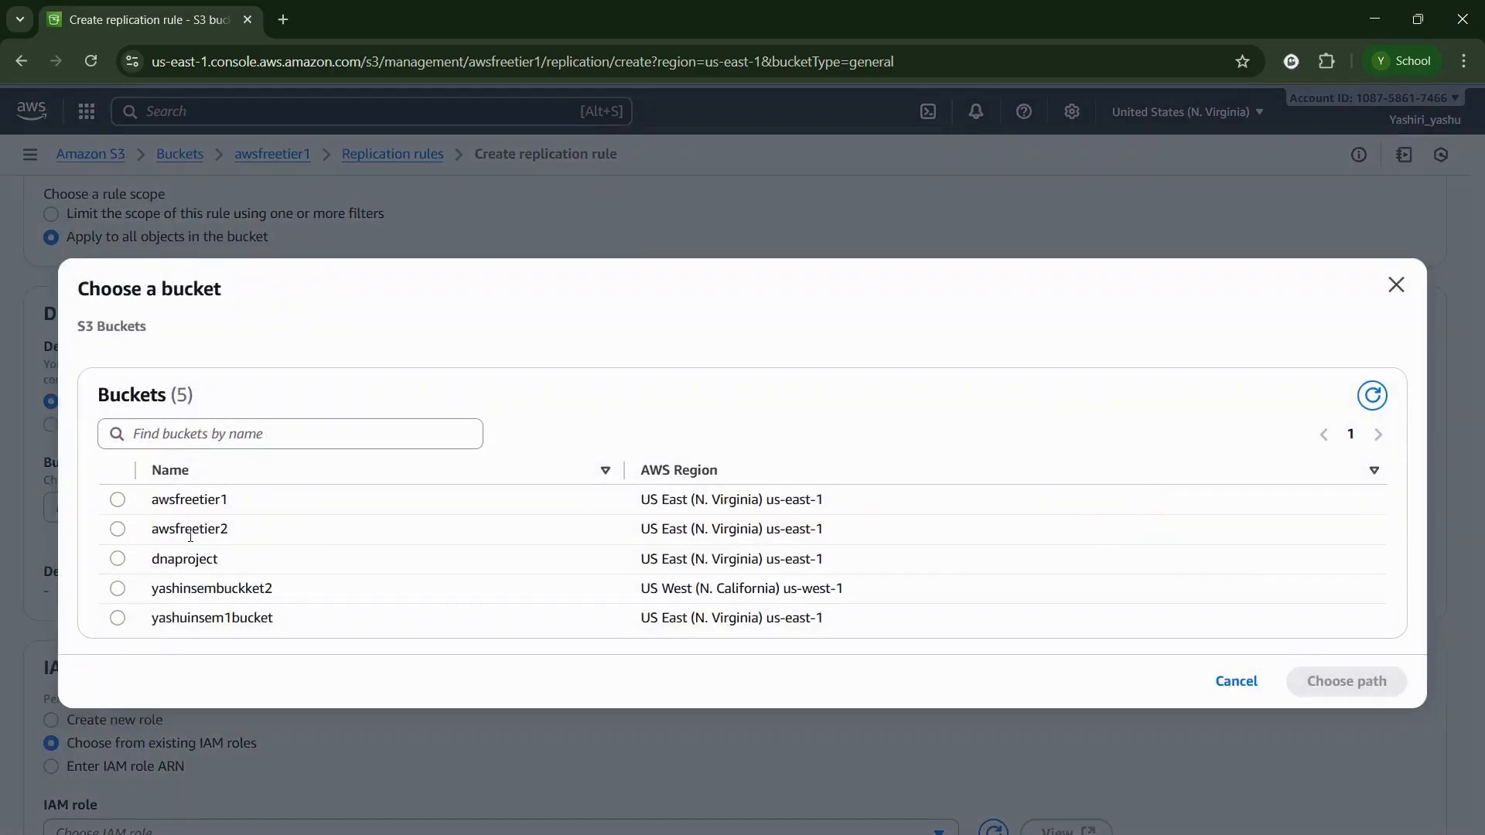
pyautogui.click(121, 533)
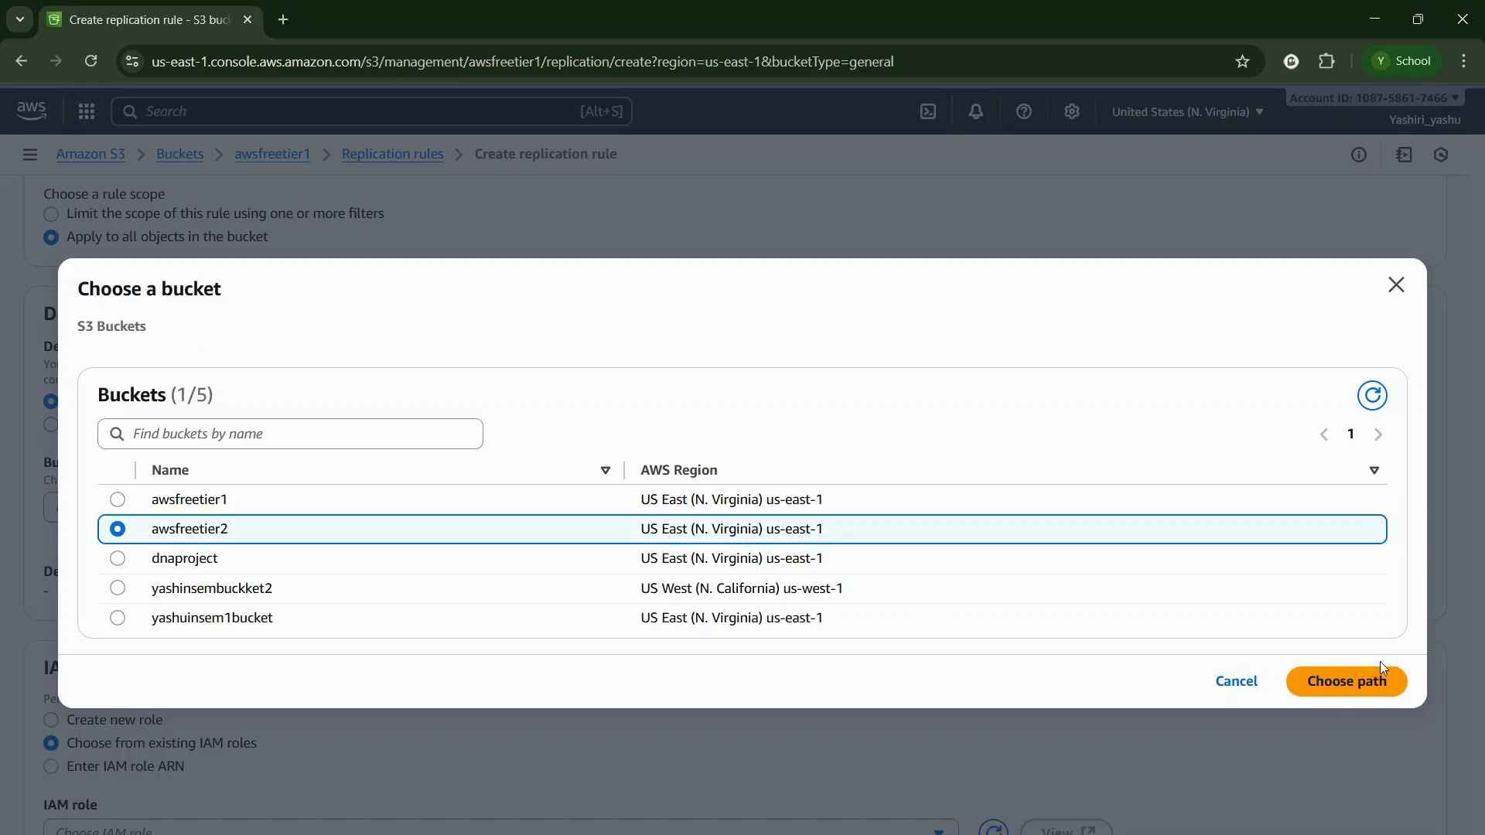
pyautogui.click(1377, 685)
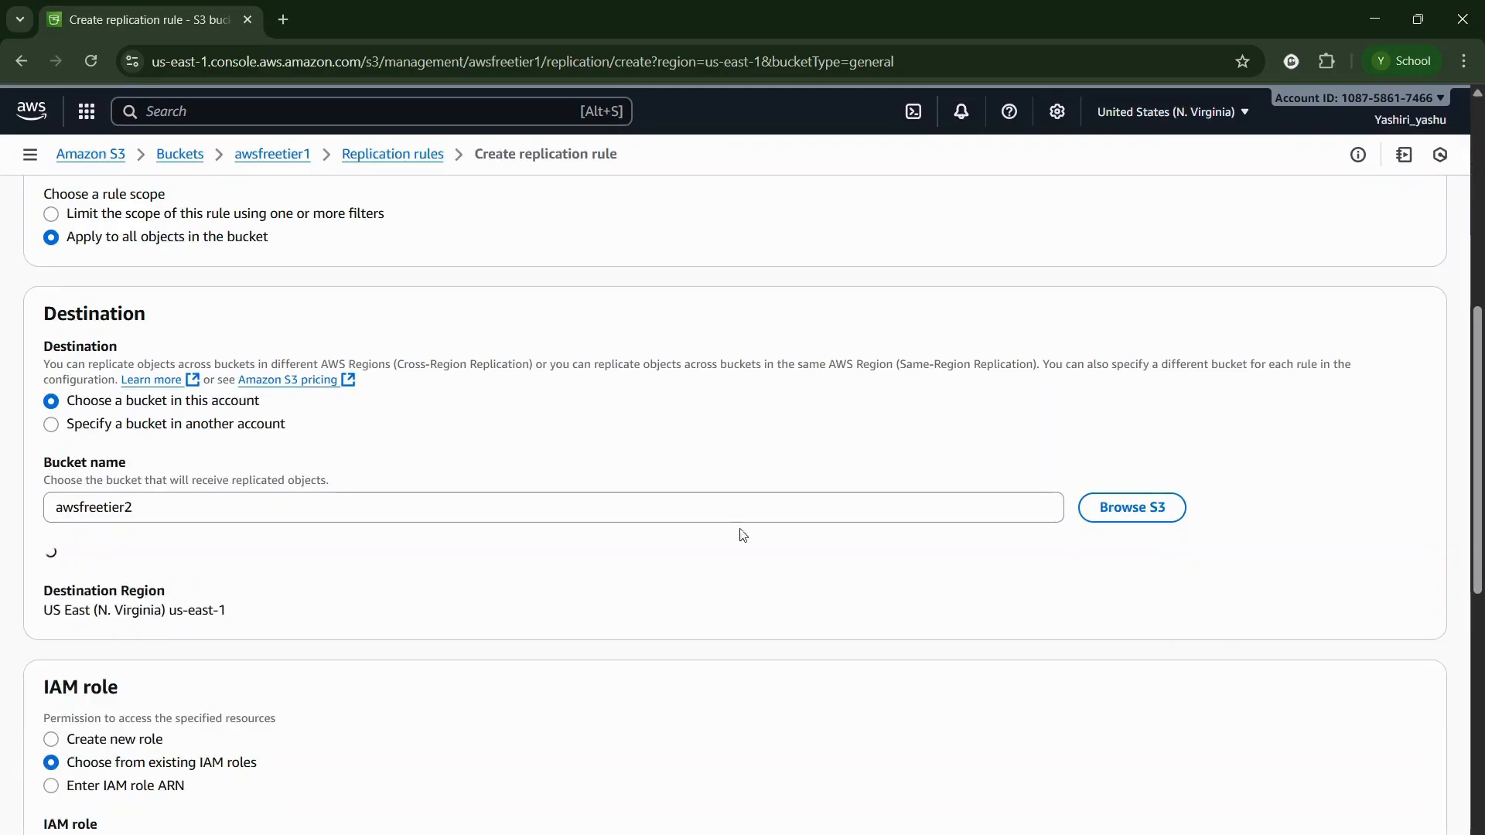
pyautogui.scroll(-3, 635, 510)
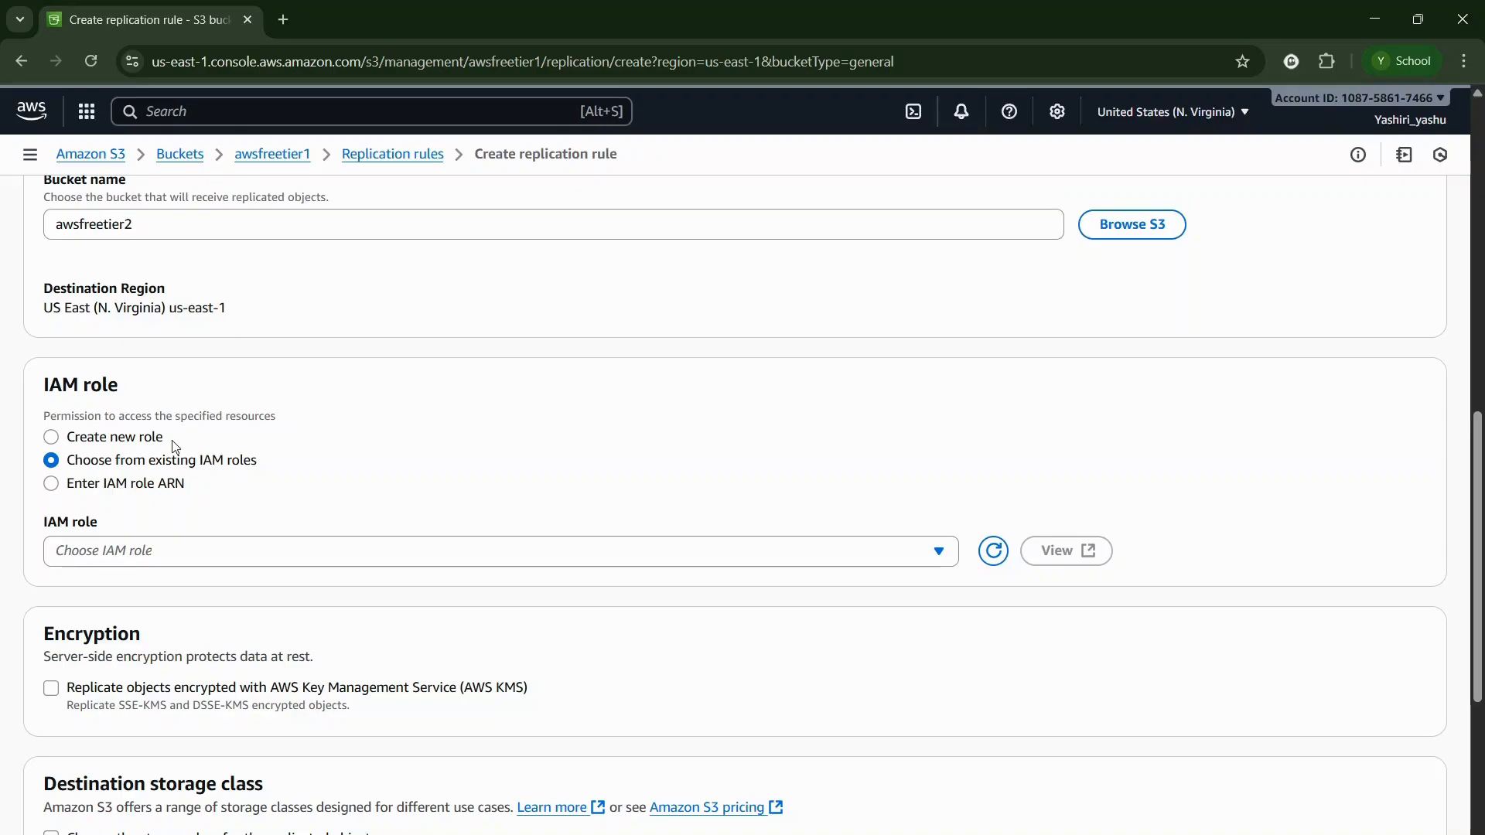
# - Choose 'Create new role' for the IAM role and save the replicatebucket rule
pyautogui.scroll(1, 176, 447)
pyautogui.scroll(-1, 176, 447)
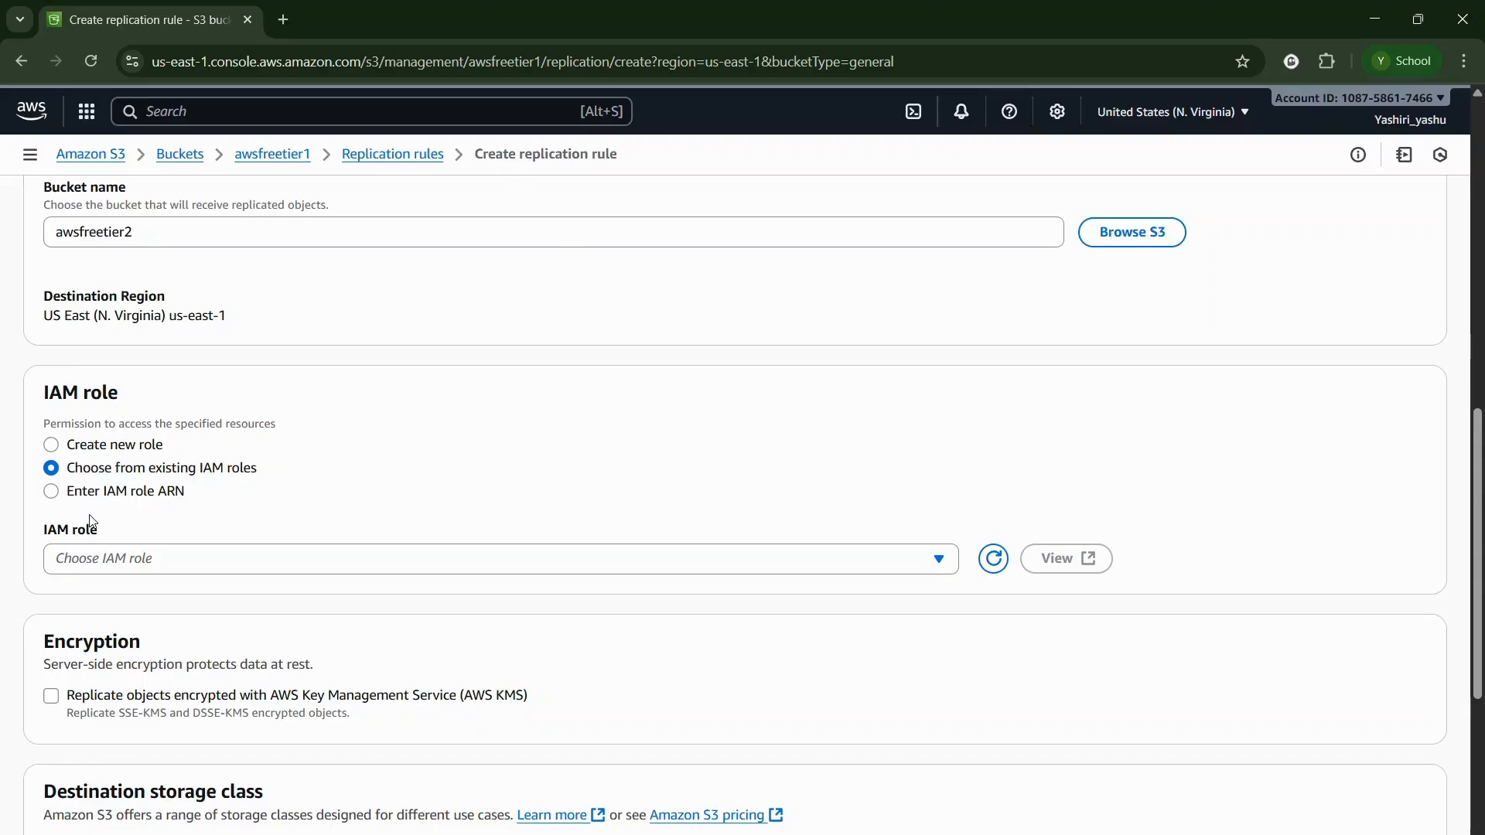
pyautogui.click(52, 446)
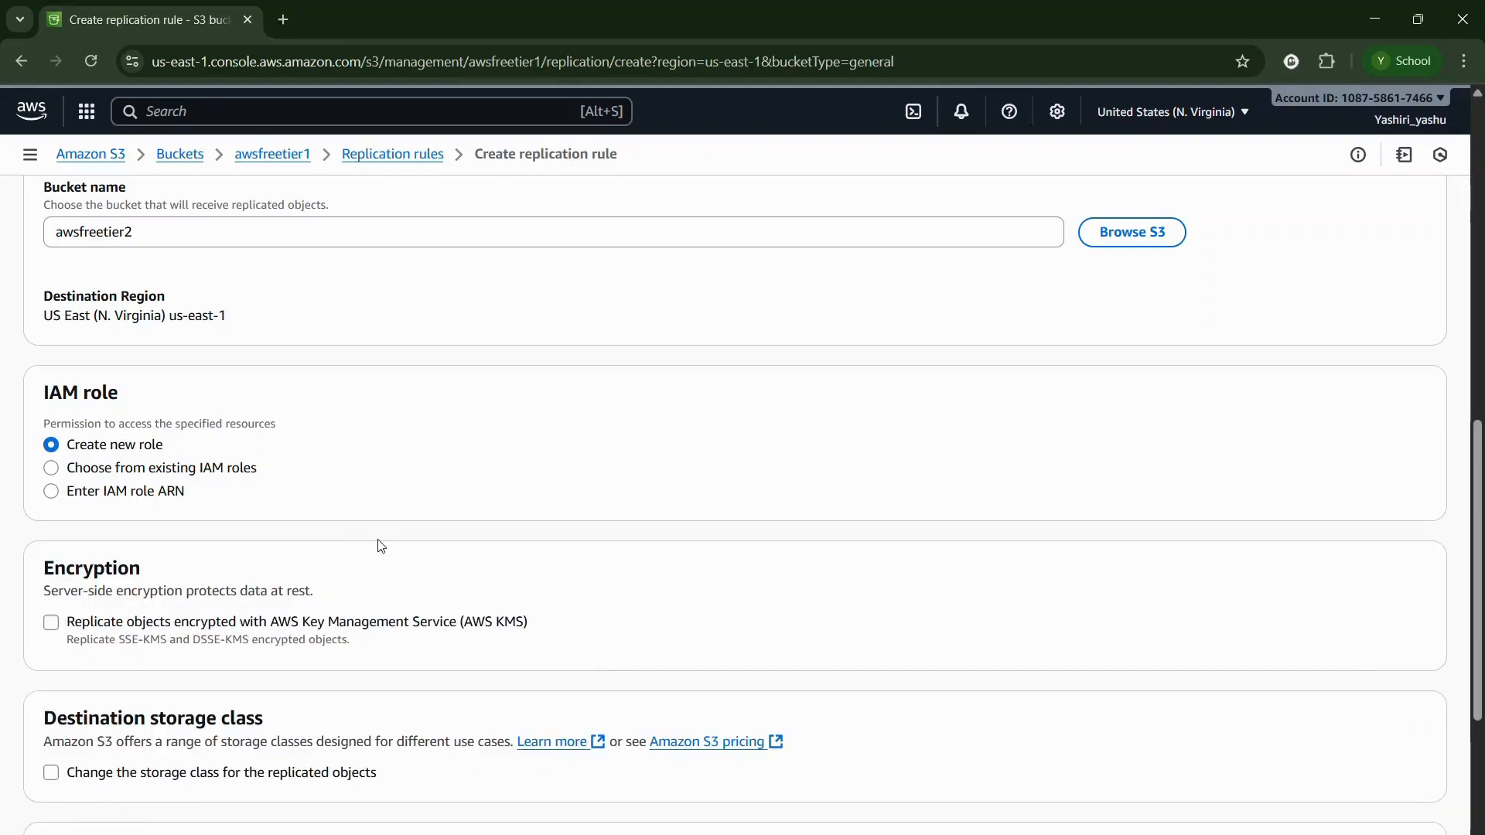
pyautogui.scroll(-1, 380, 546)
pyautogui.scroll(-4, 379, 546)
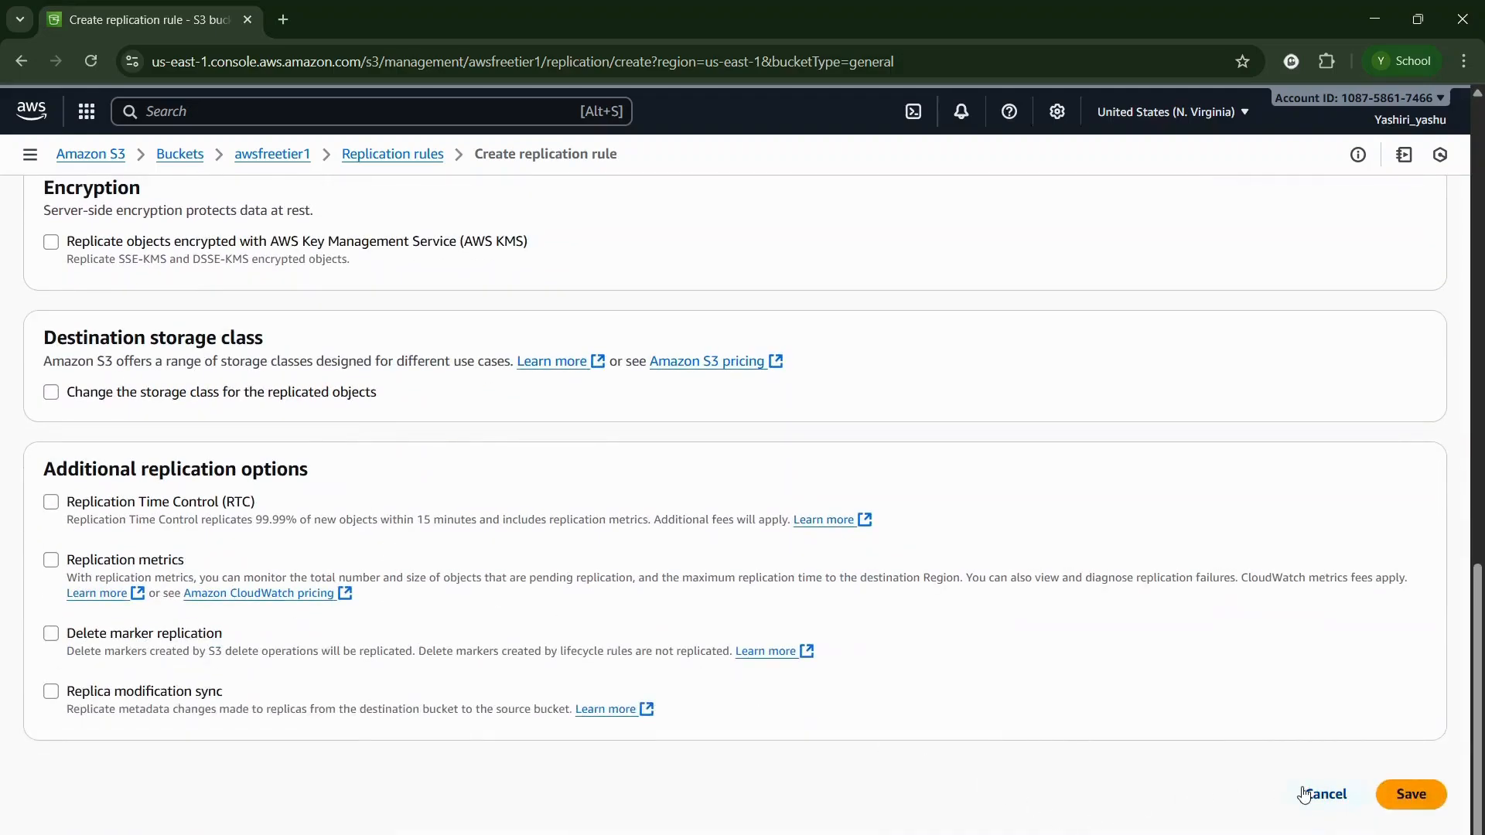
pyautogui.click(1411, 795)
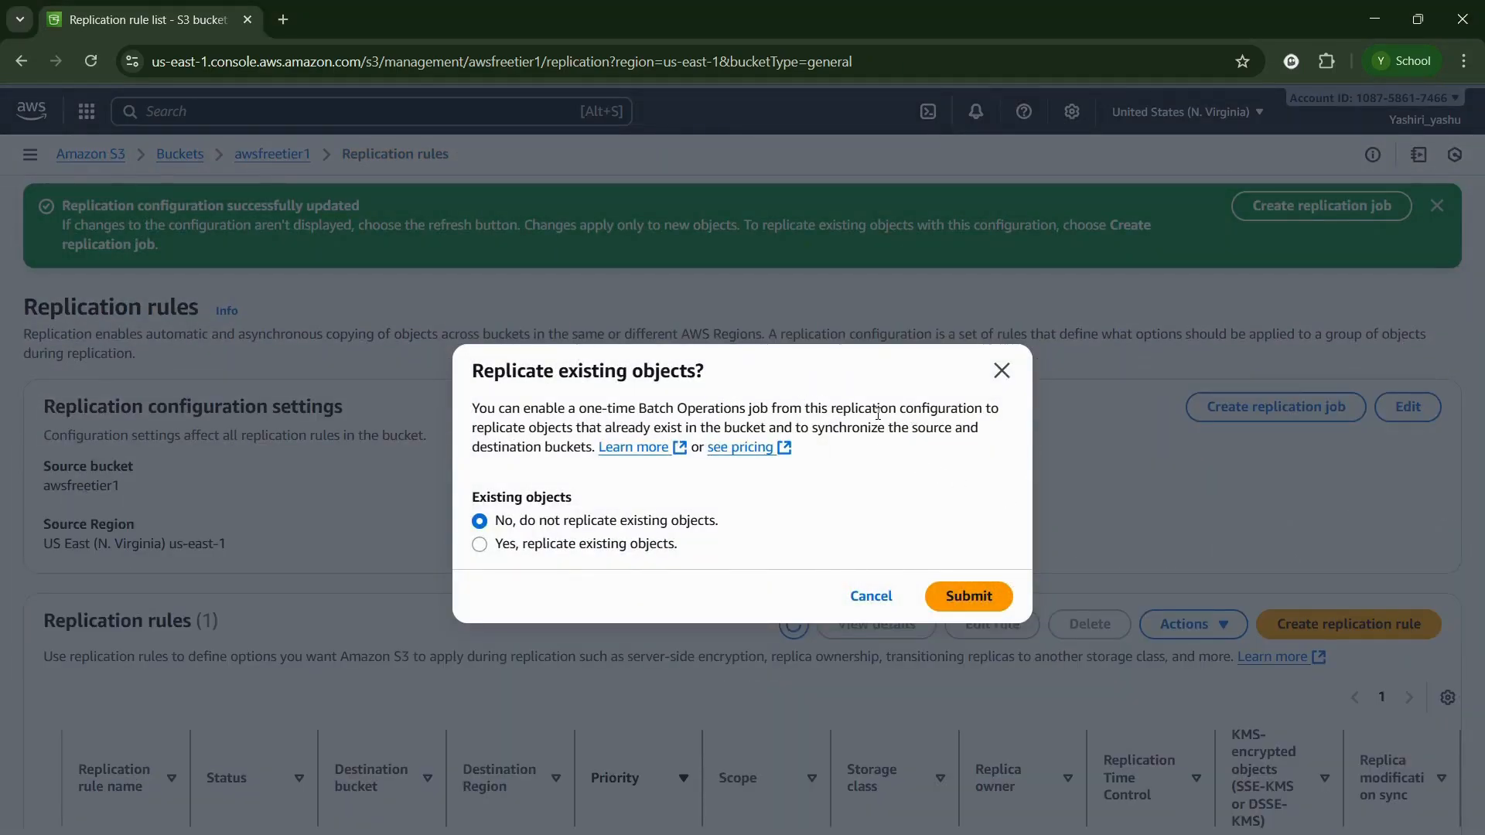
# - Submit the replication rule without replicating existing objects, then open the empty awsfreetier1 bucket
pyautogui.click(940, 602)
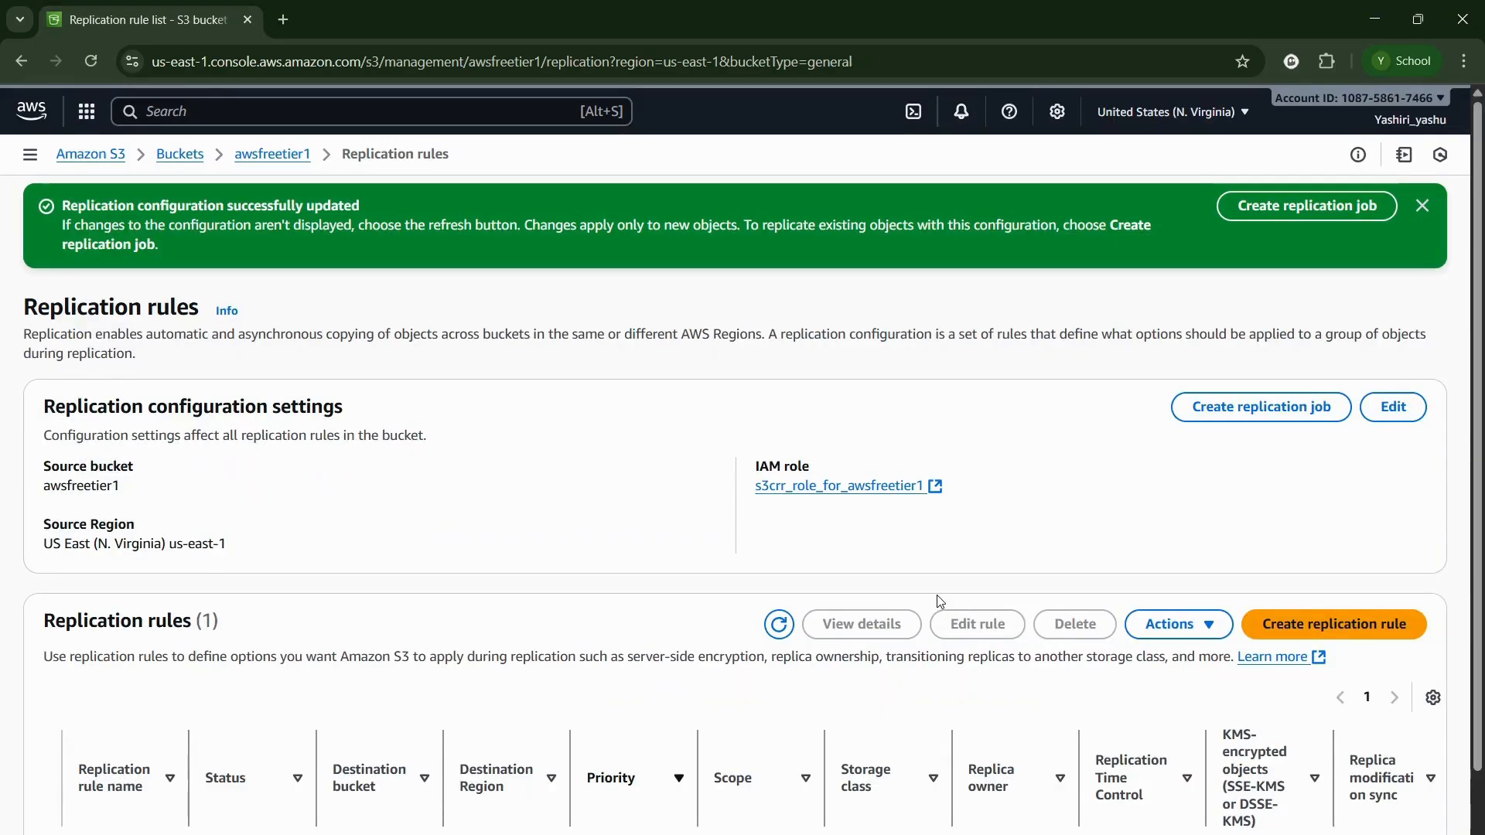
pyautogui.scroll(-1, 937, 596)
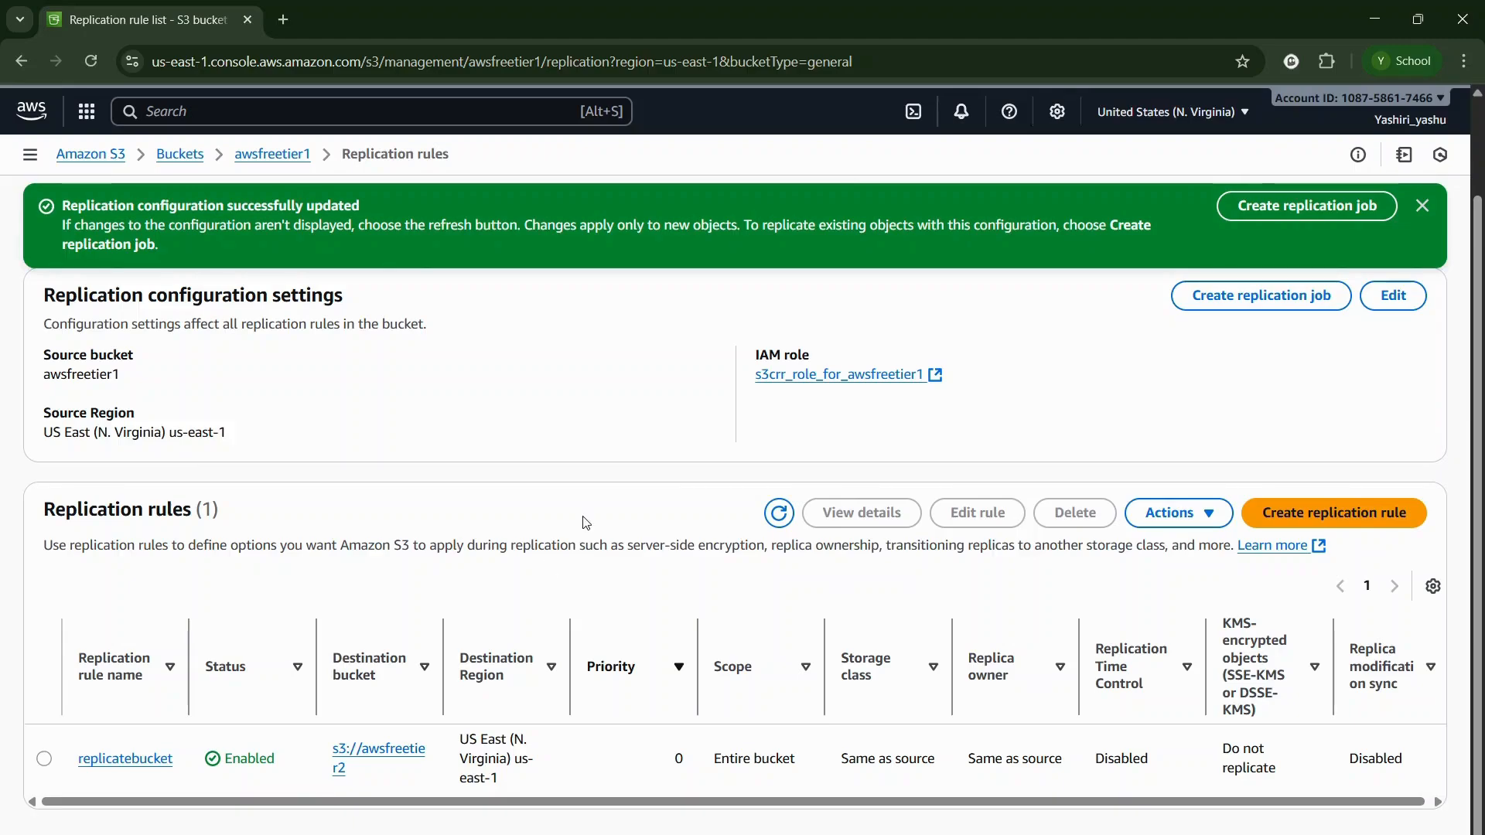
pyautogui.scroll(1, 584, 519)
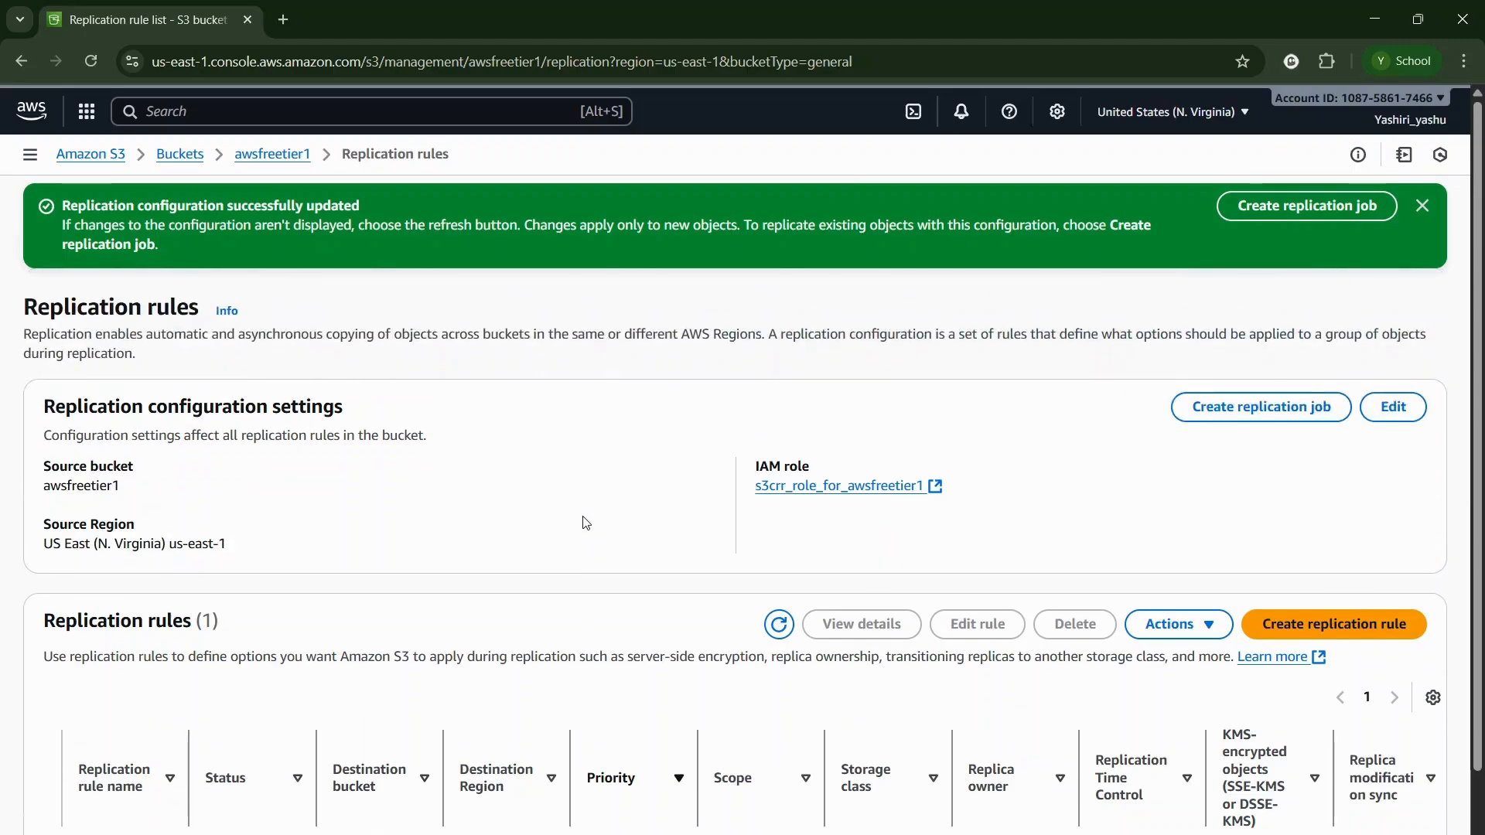
pyautogui.click(190, 157)
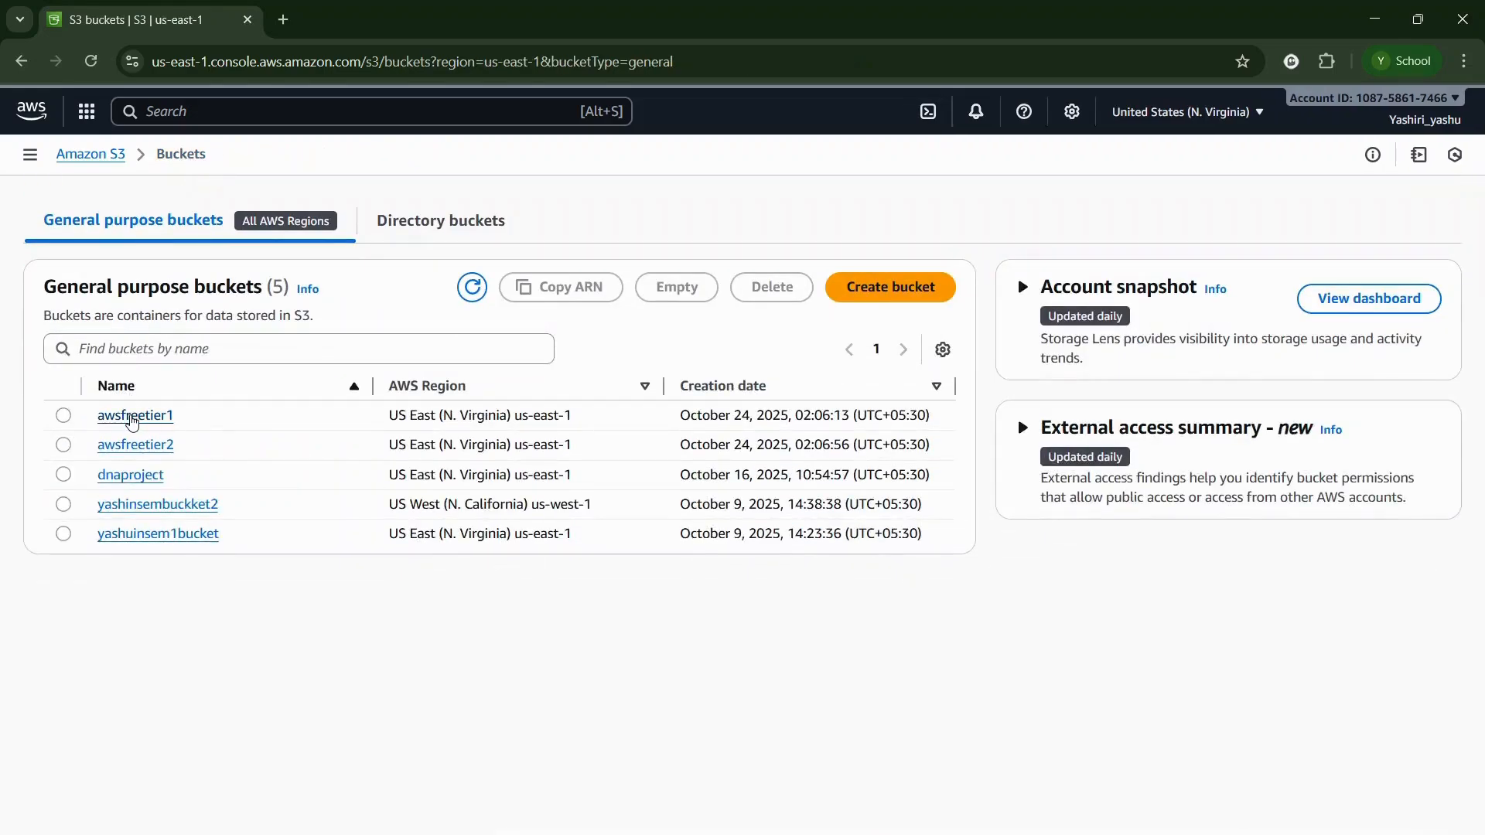
pyautogui.click(132, 418)
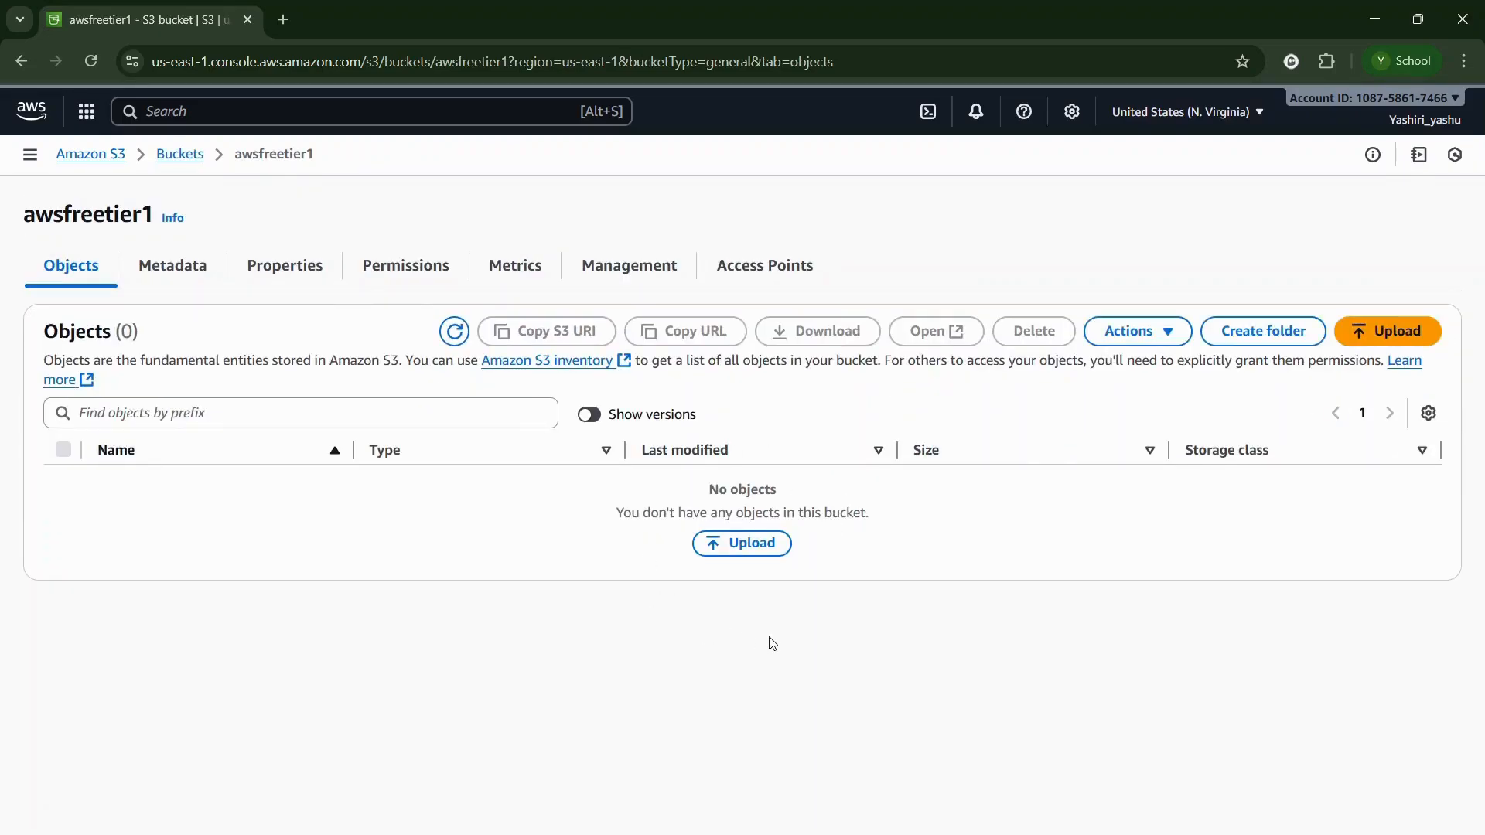
# - Upload github-student-pack.docx from the computer into awsfreetier1 and dismiss the success message
pyautogui.click(1371, 346)
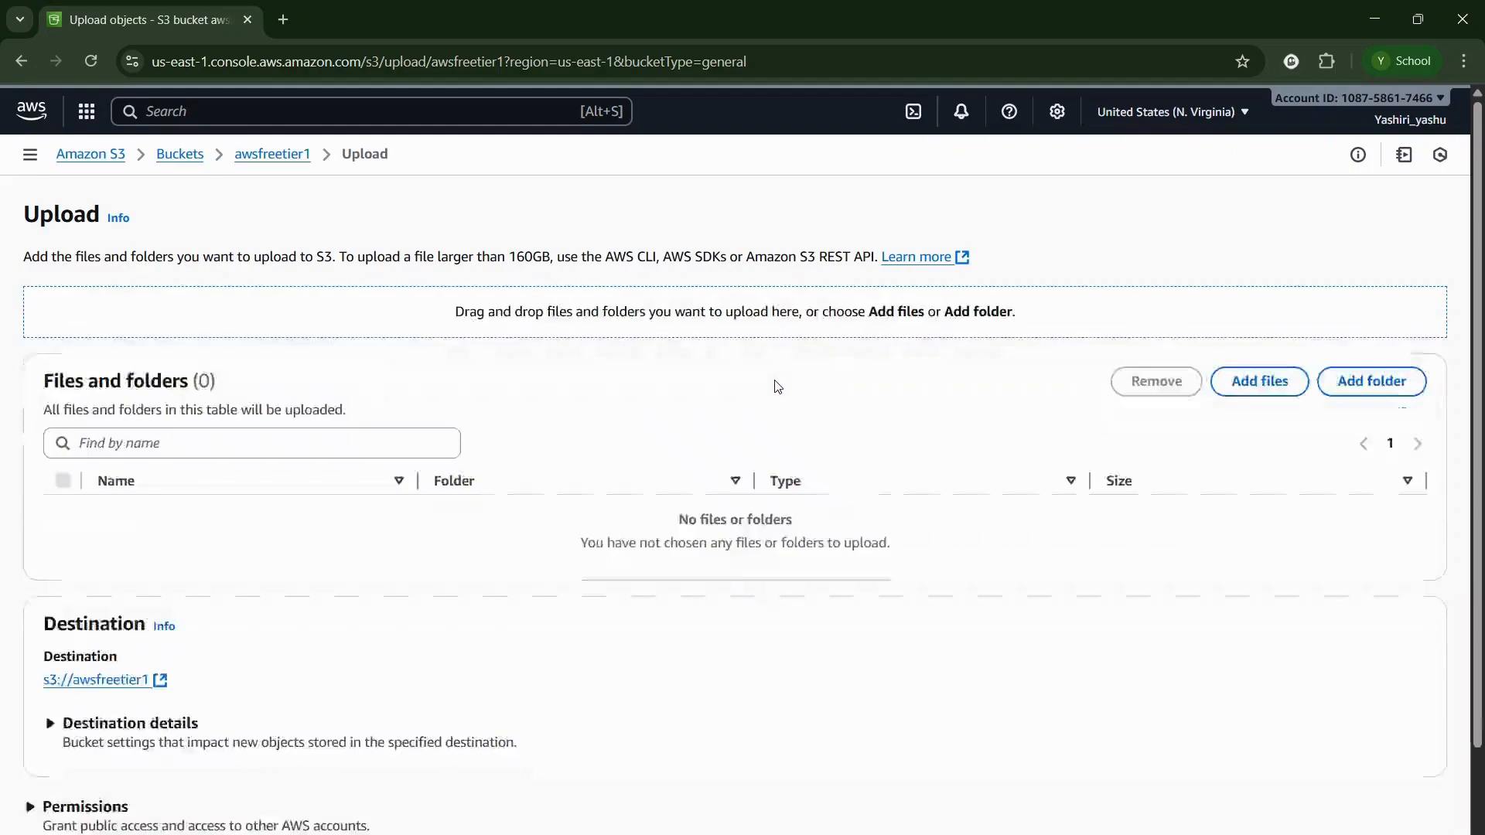
pyautogui.click(1268, 393)
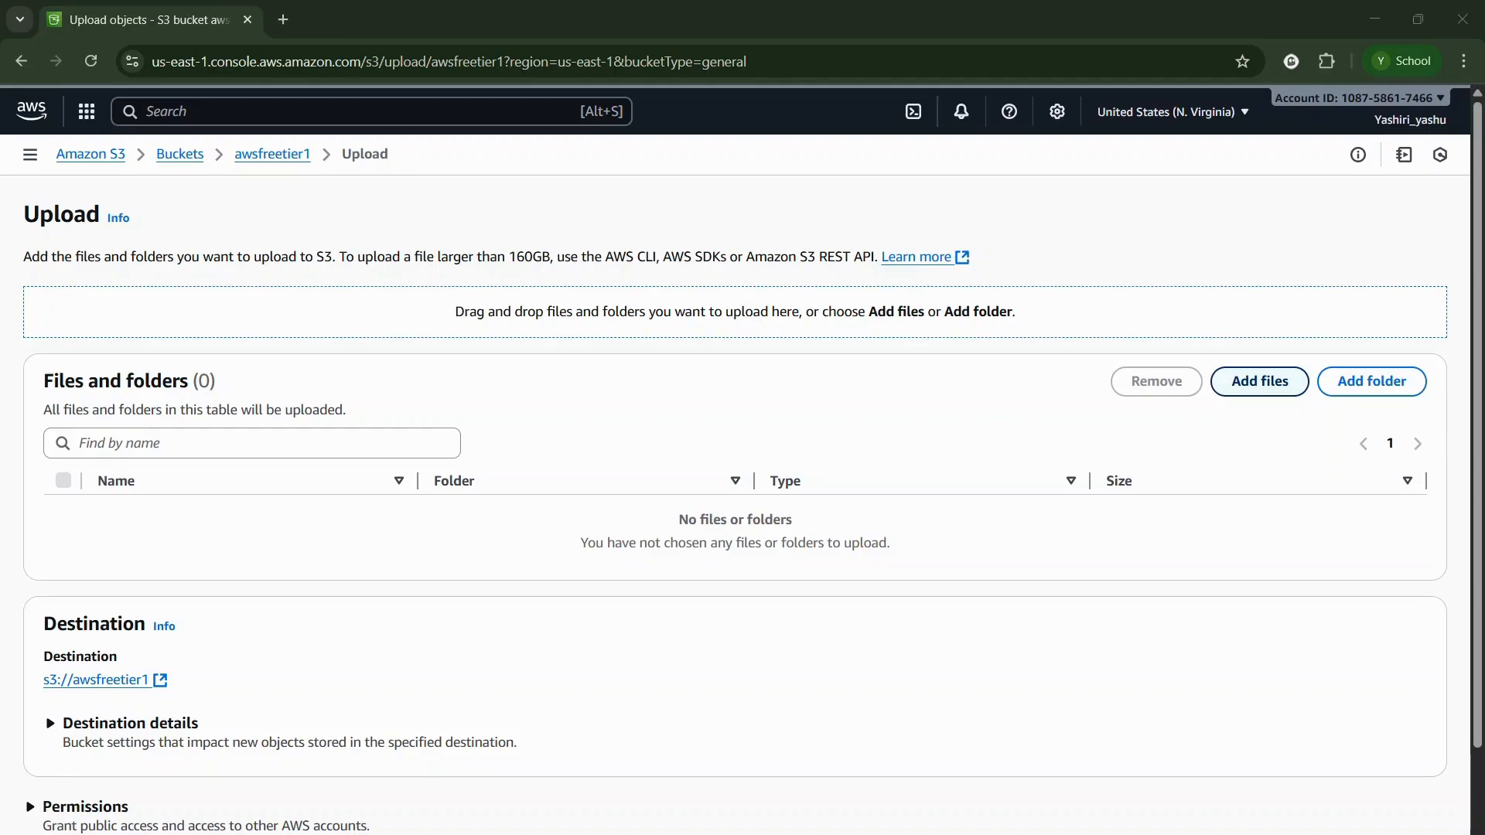
pyautogui.click(559, 423)
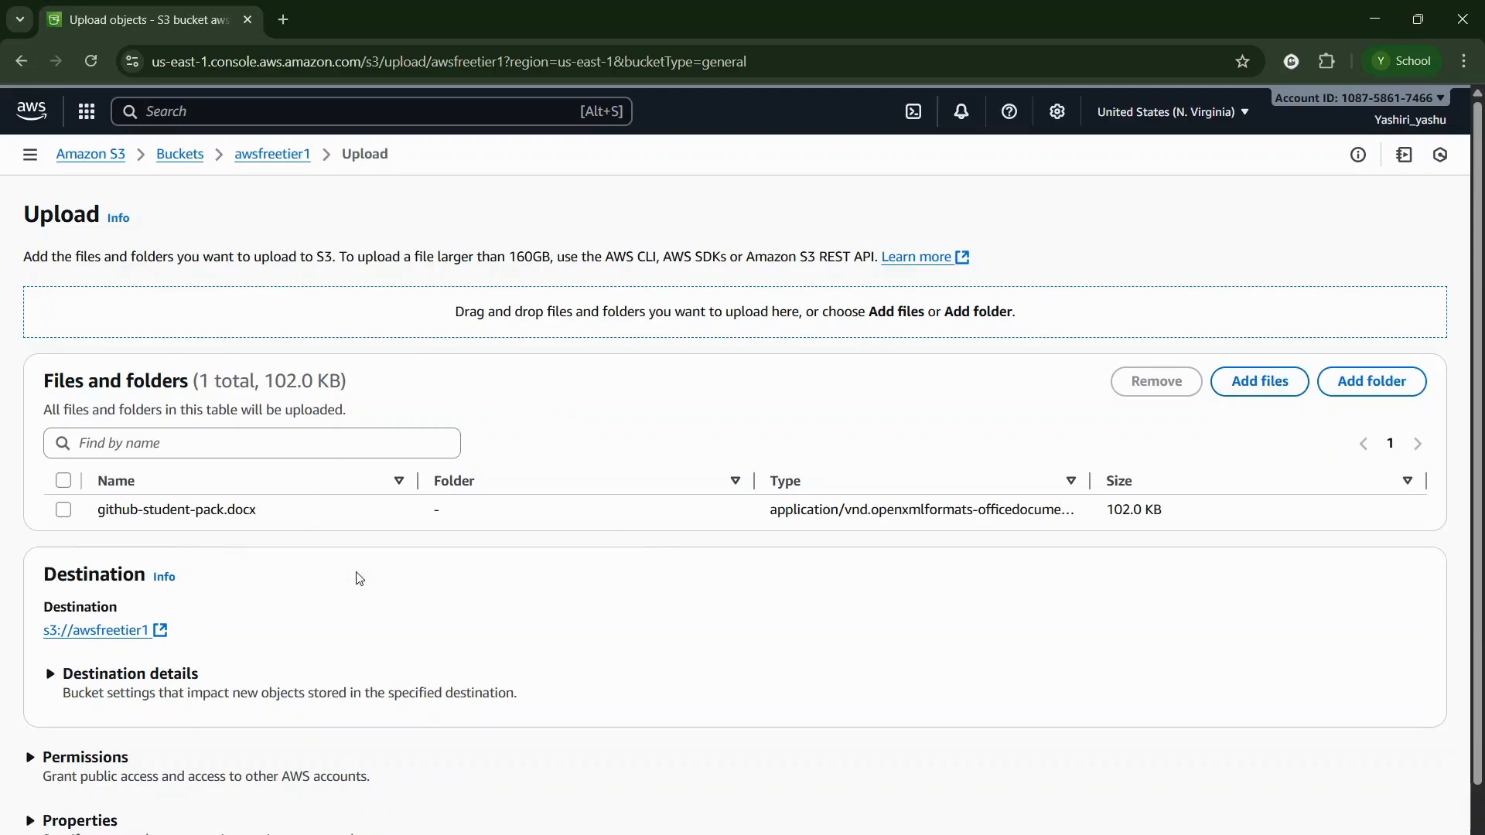
pyautogui.scroll(-1, 1260, 455)
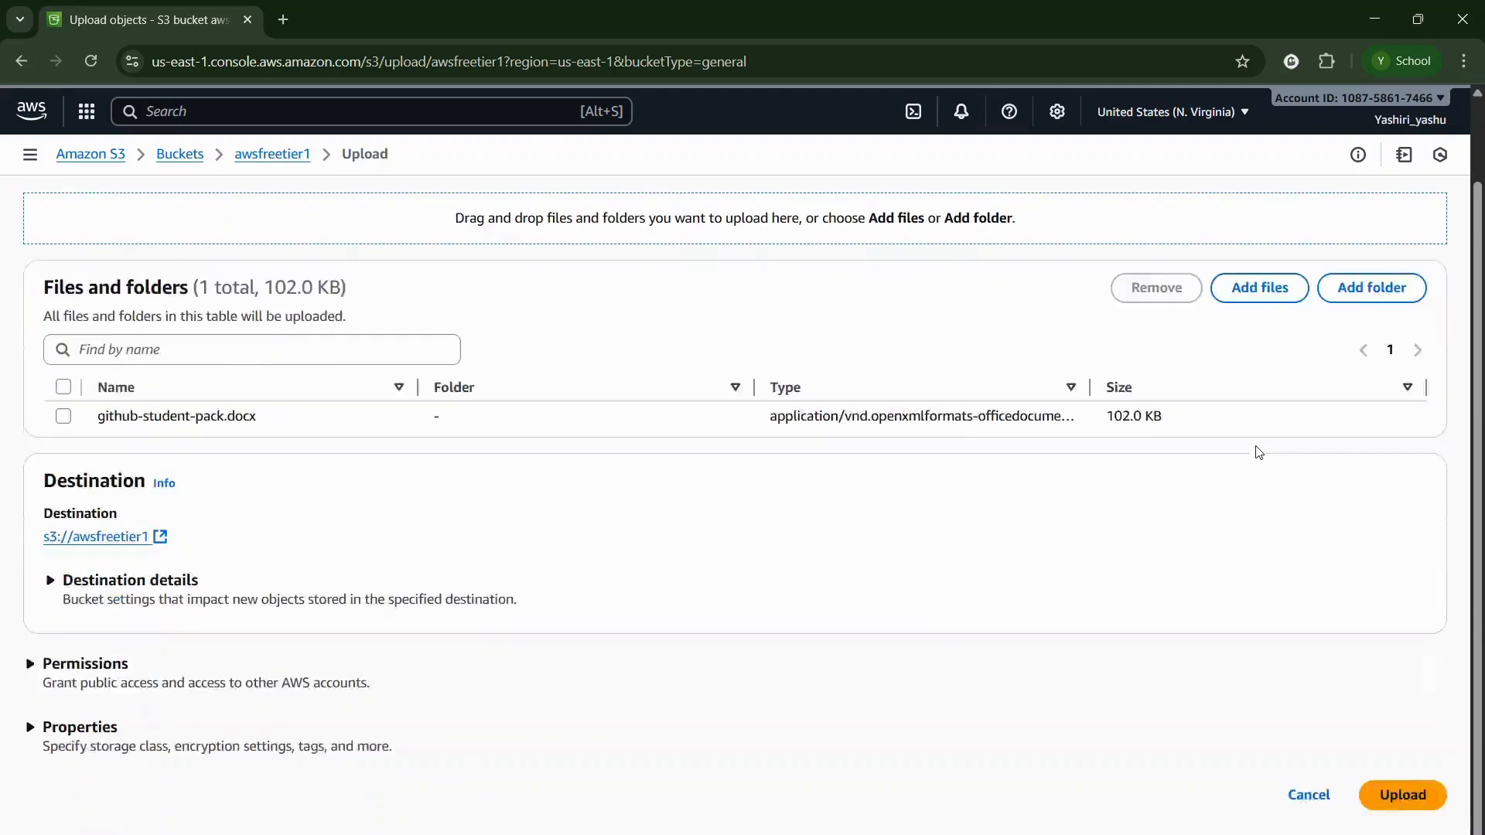
pyautogui.click(1425, 809)
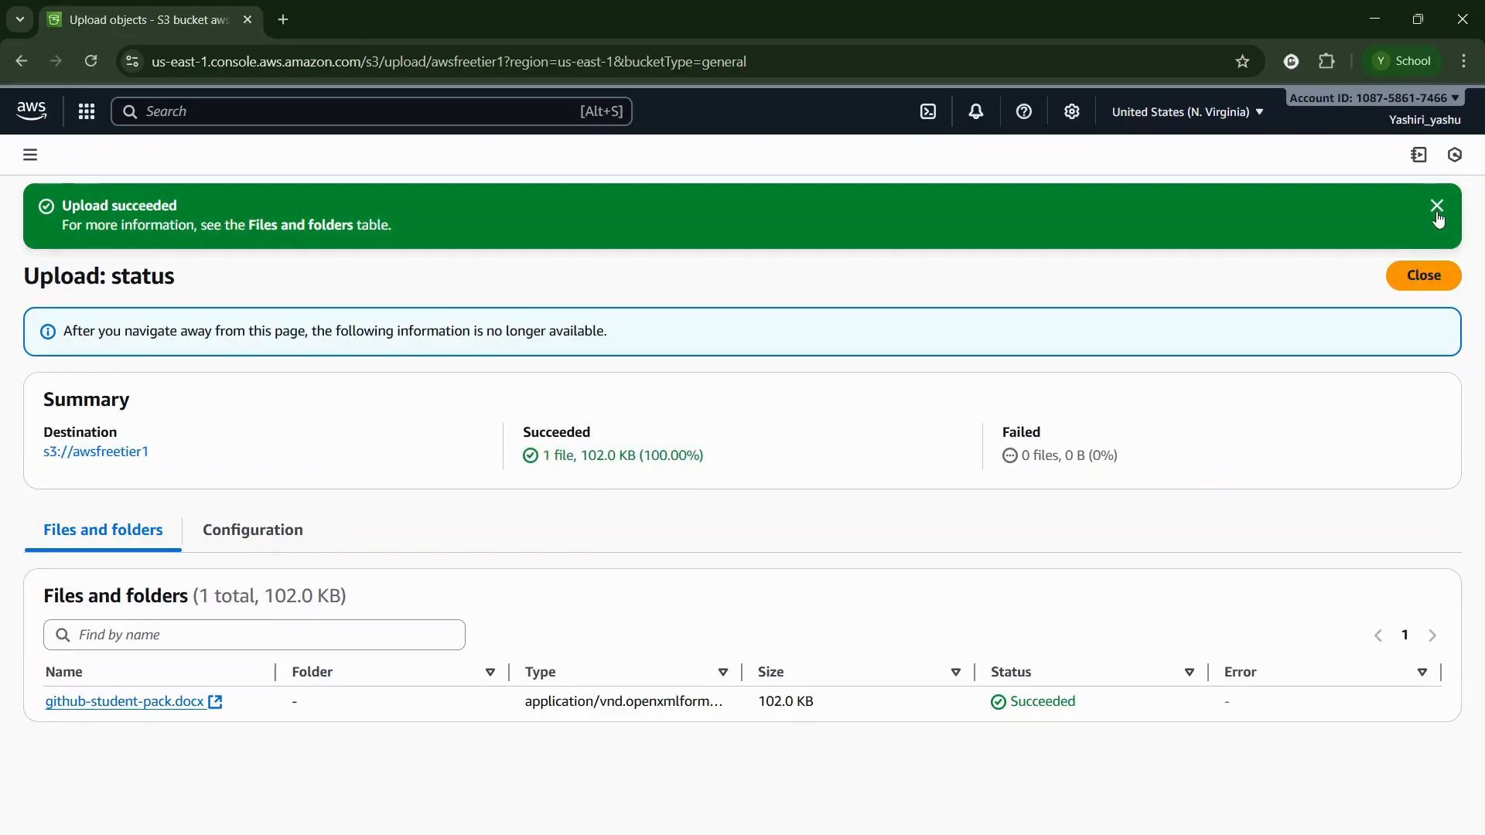
pyautogui.click(1438, 215)
# - Leave the upload status page, open awsfreetier2, and refresh until github-student-pack.docx (102.0 KB) appears
pyautogui.click(1438, 216)
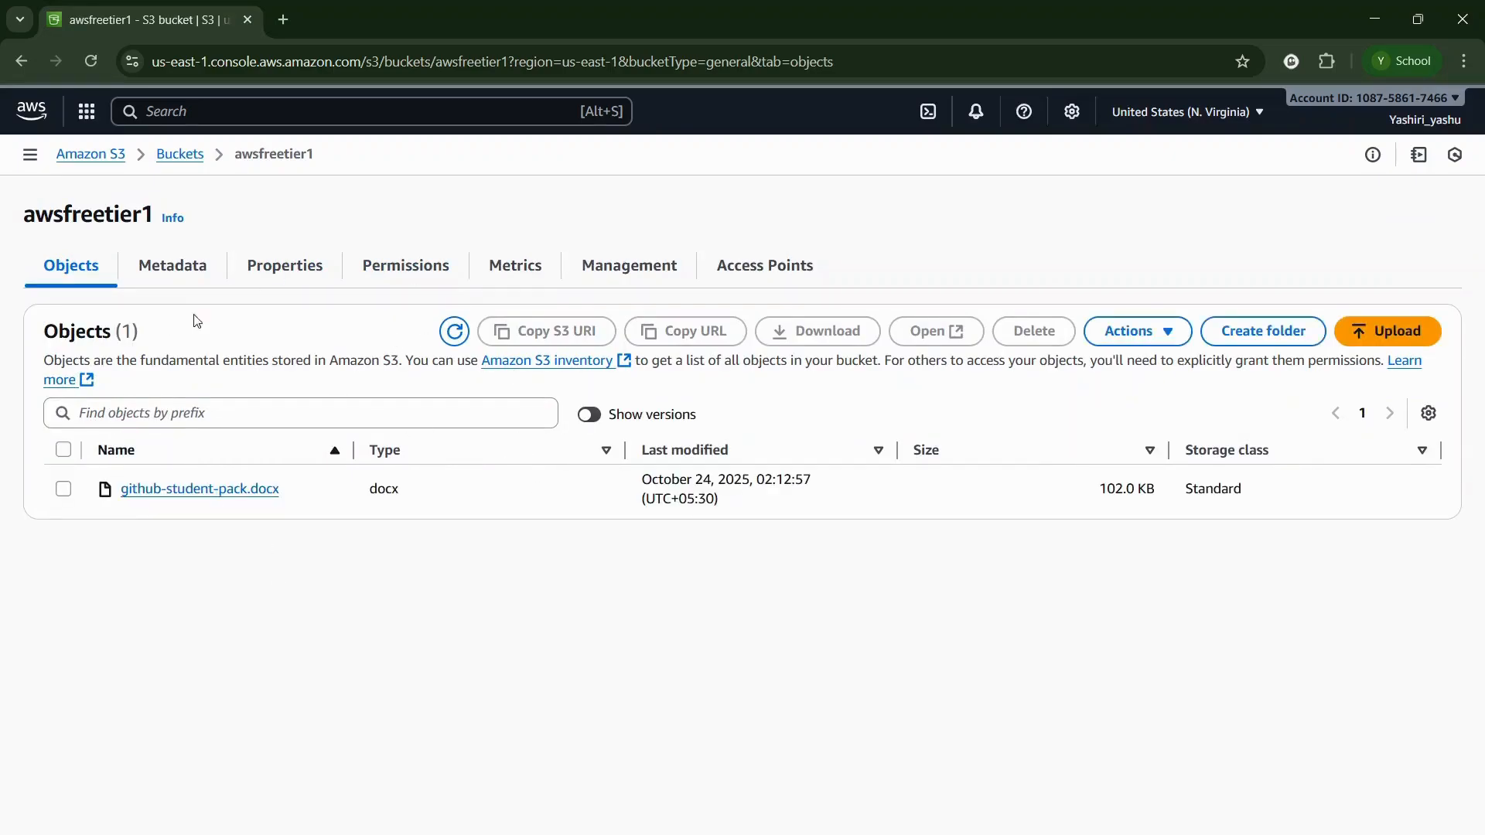
pyautogui.click(174, 159)
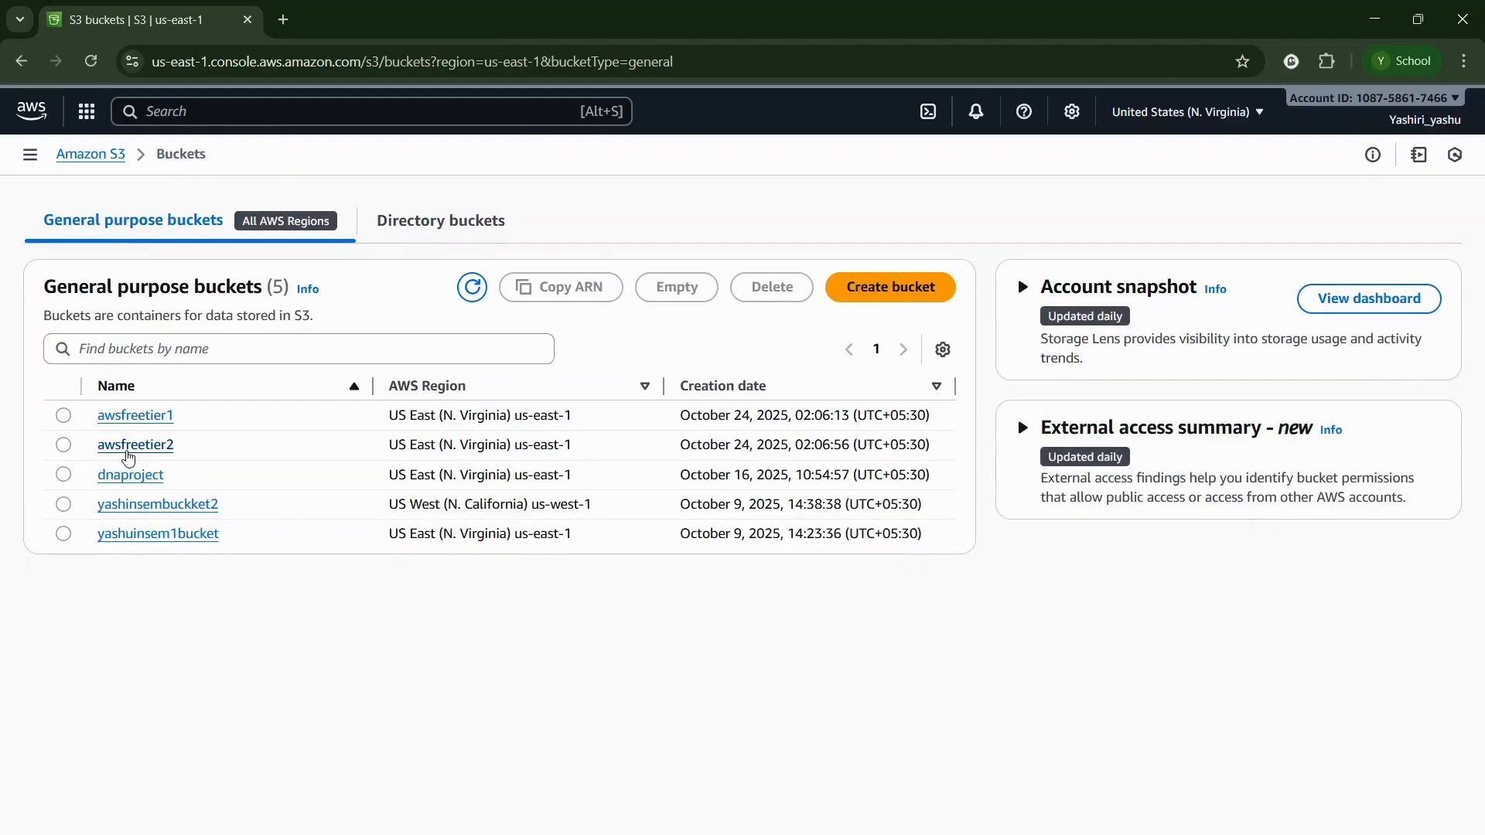
pyautogui.click(129, 453)
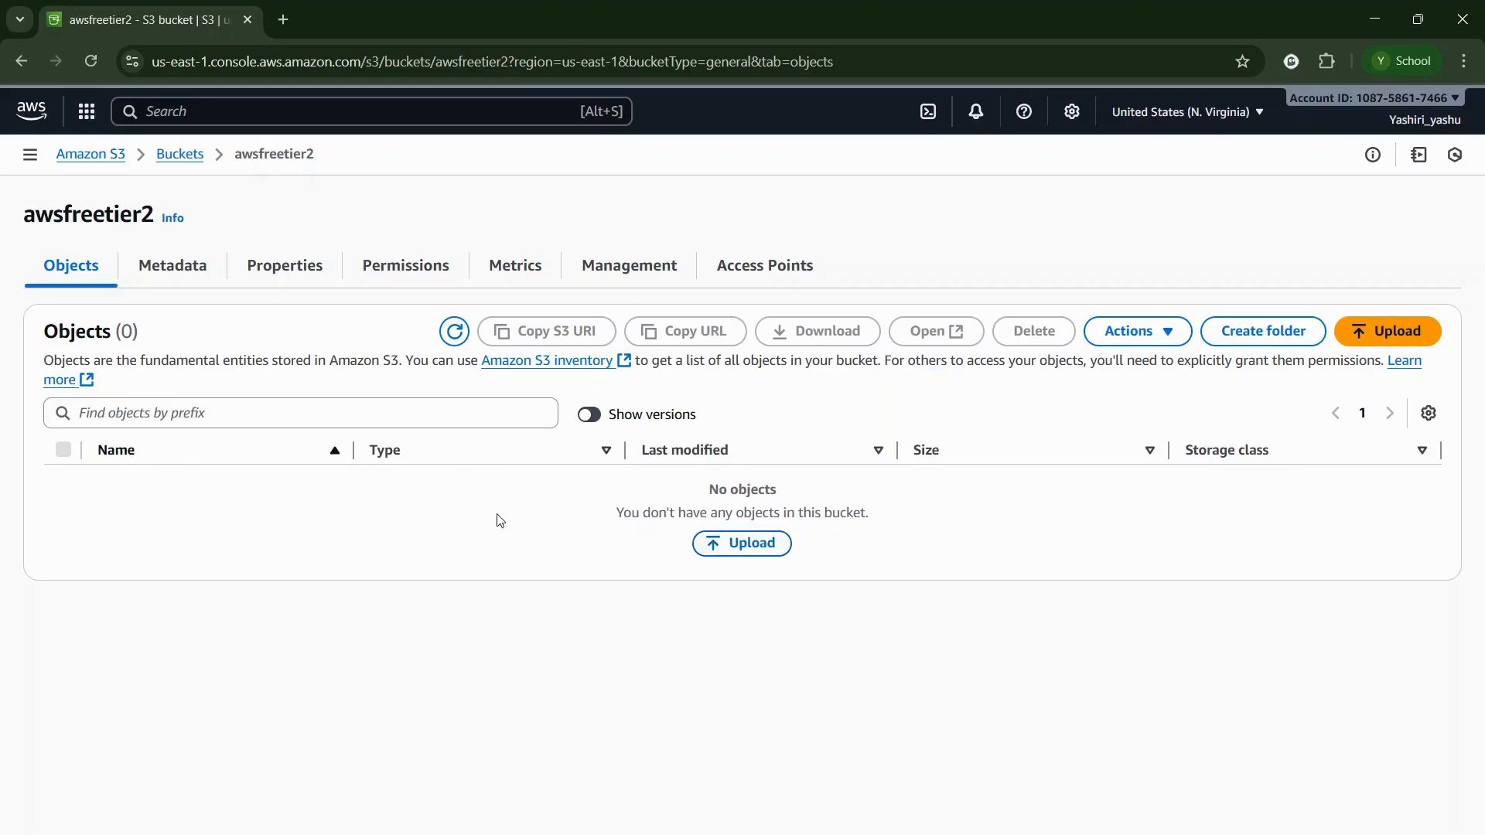
pyautogui.hotkey('alt', 'Tab')
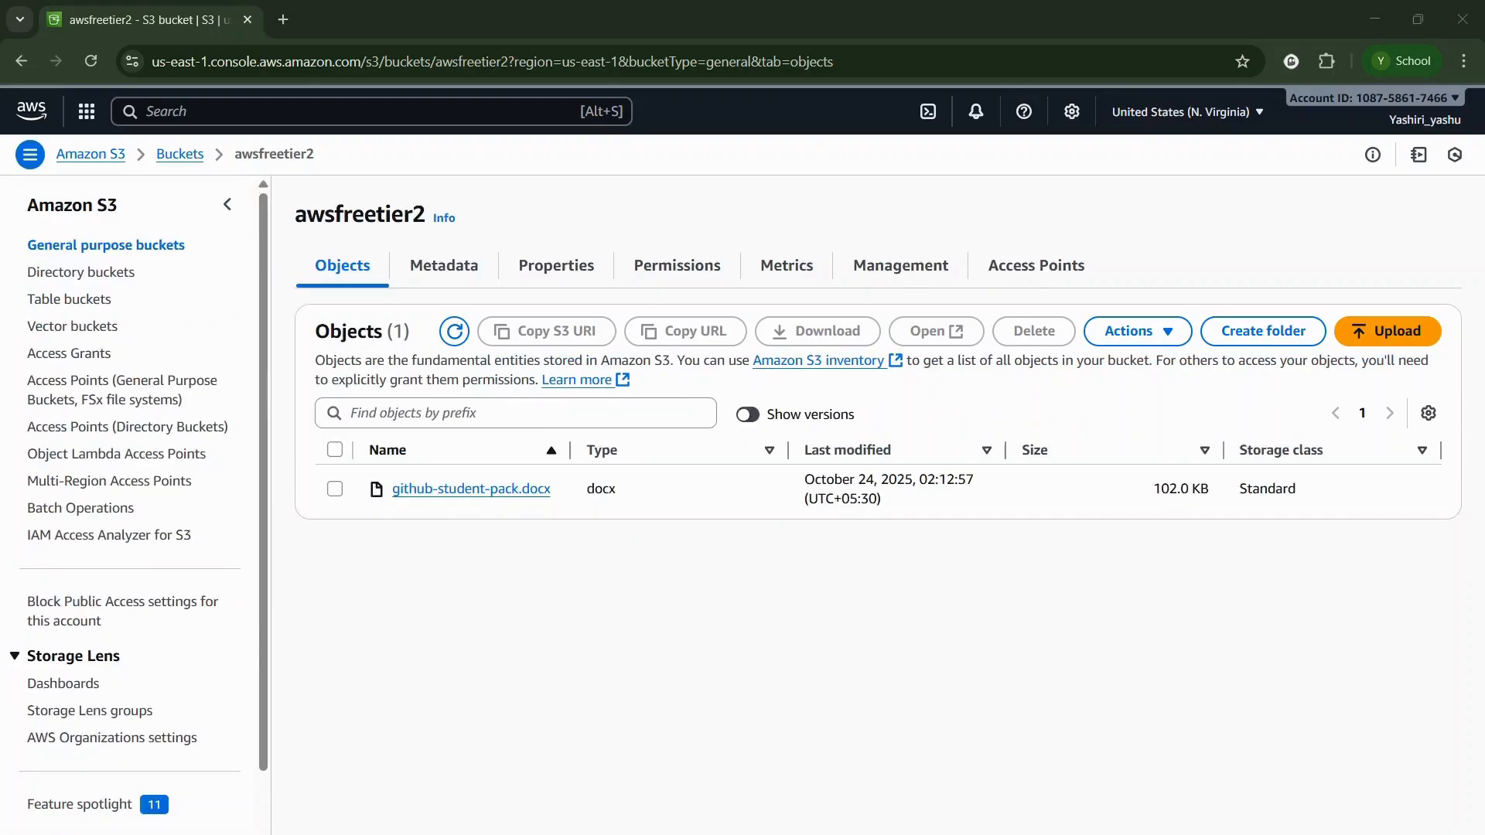
pyautogui.click(1124, 489)
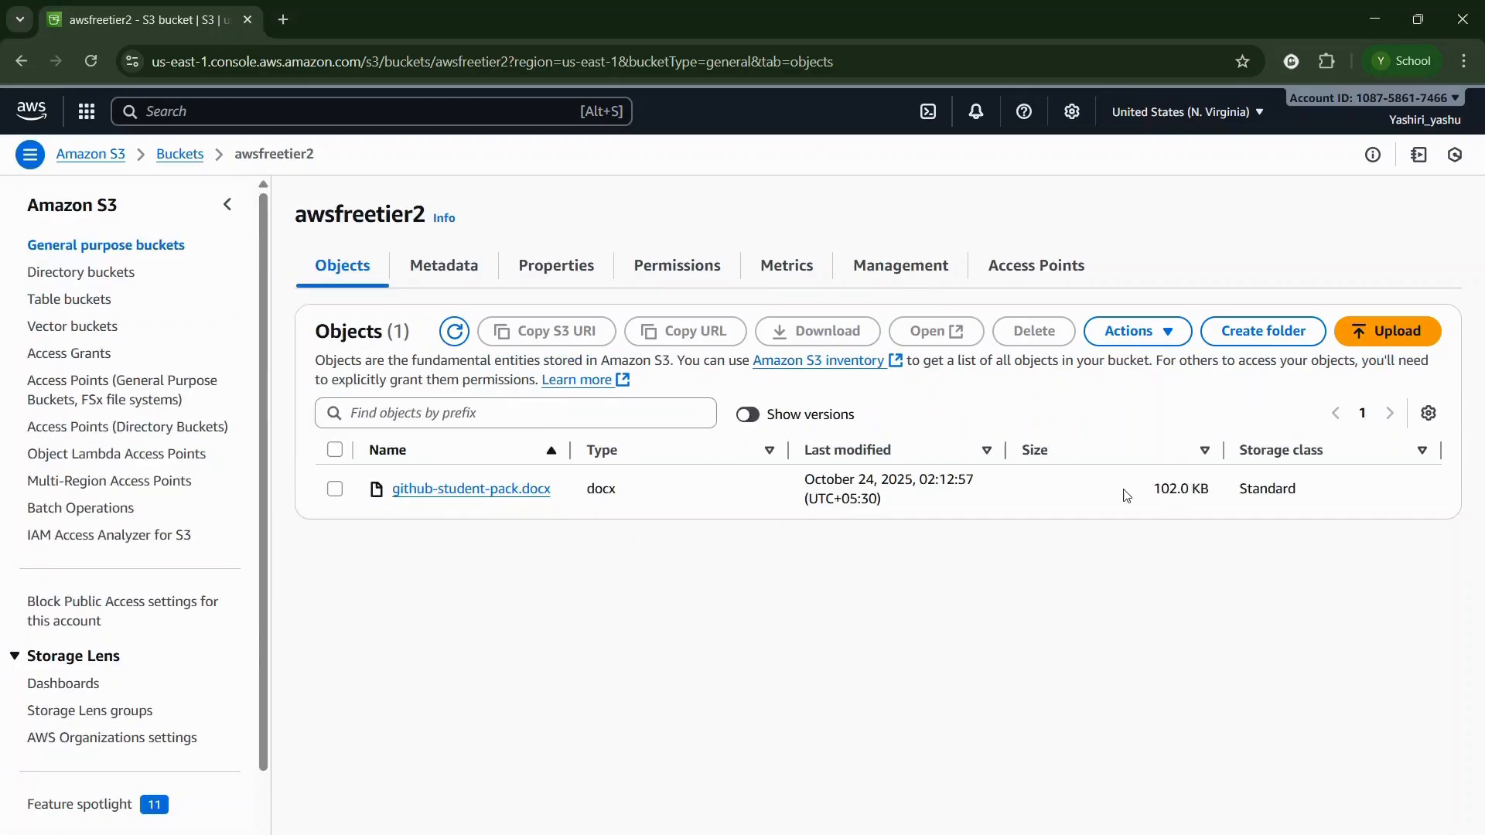